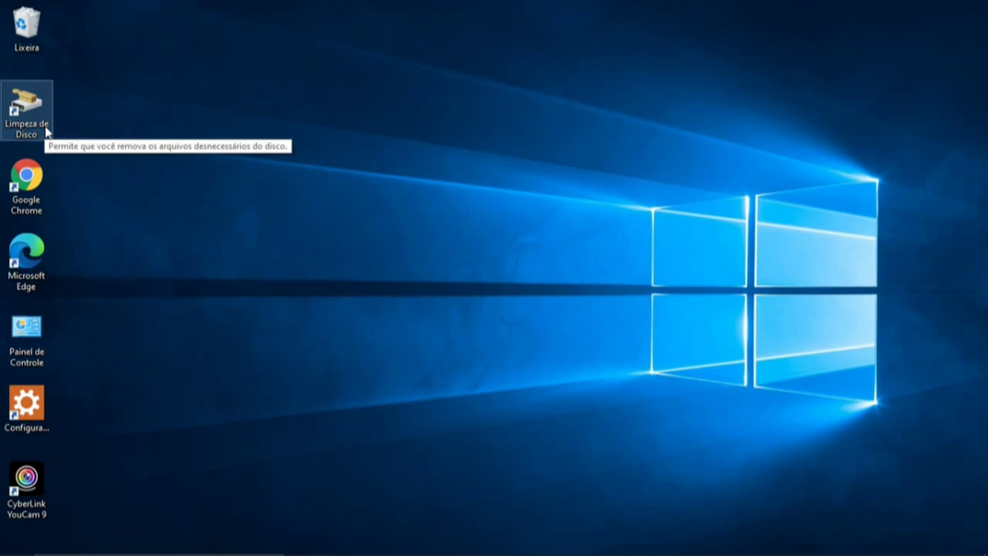
- Delete the Limpeza de Disco shortcut from the desktop, moving it to the Lixeira
right_click(46, 128)
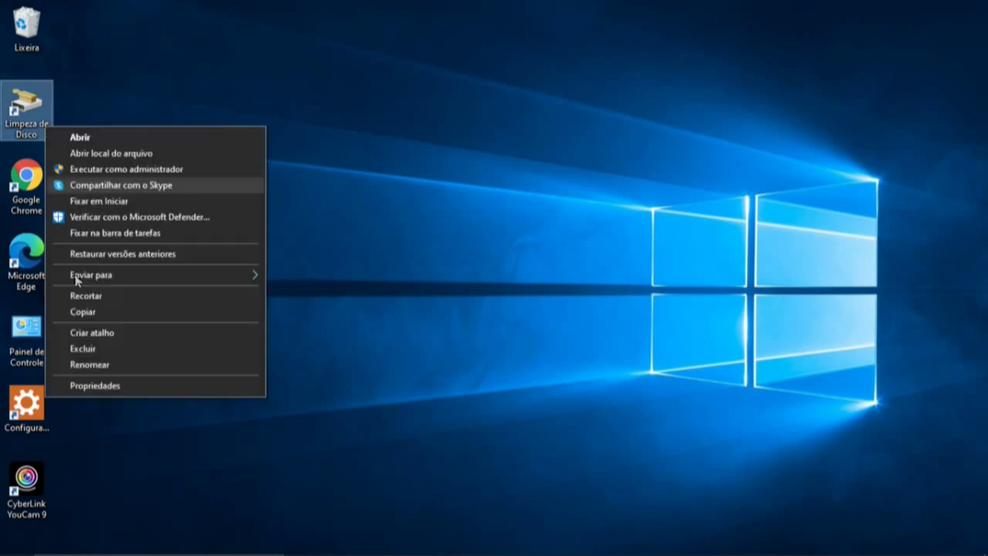
click(88, 350)
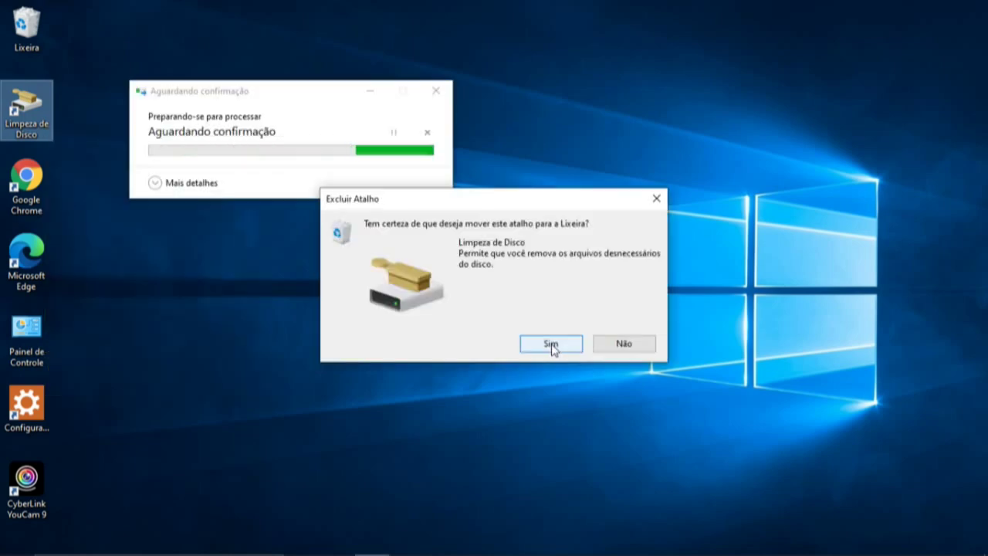
click(551, 344)
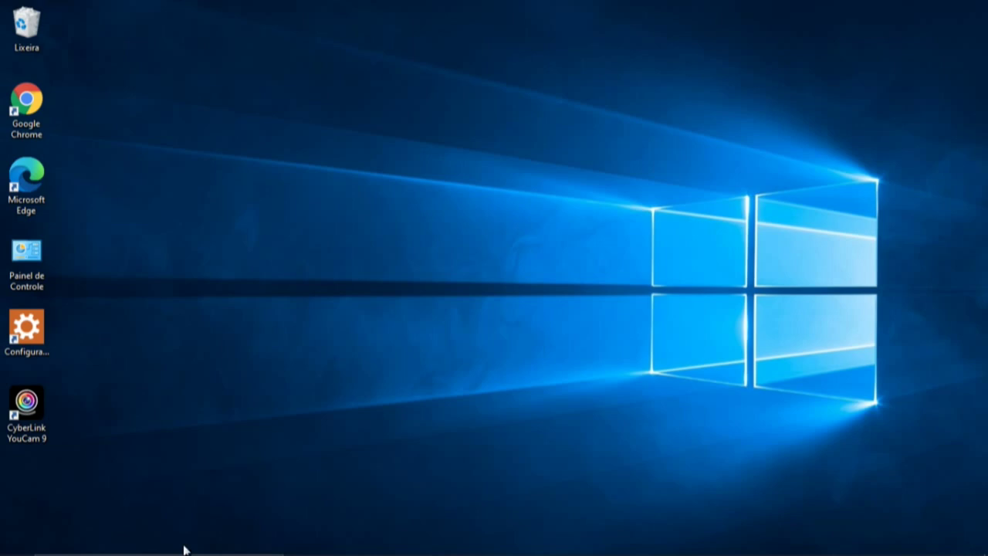
- Search Windows for Painel de Controle and open it
mouse_move(146, 544)
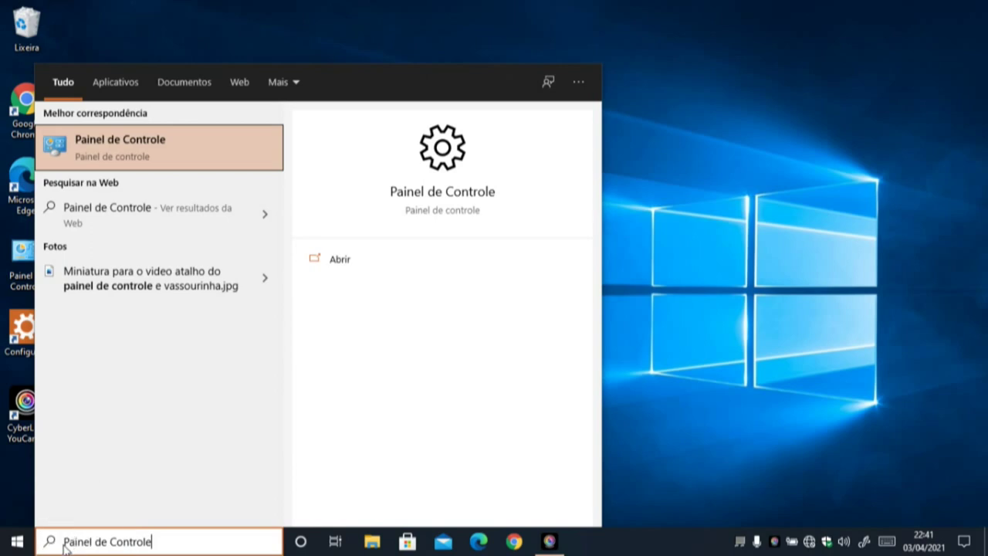
click(96, 156)
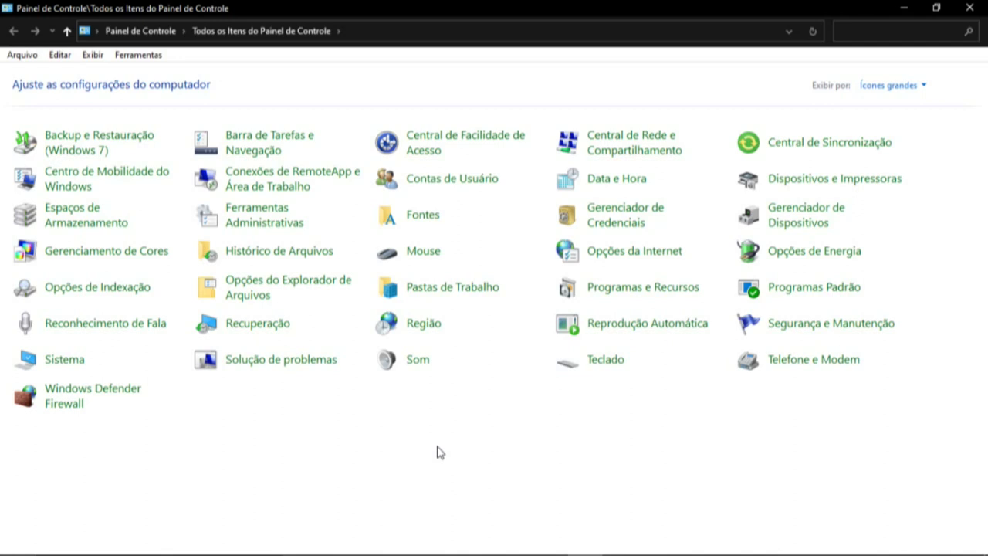
- Switch the Painel de Controle view to Categoria and back to Ícones grandes
click(925, 89)
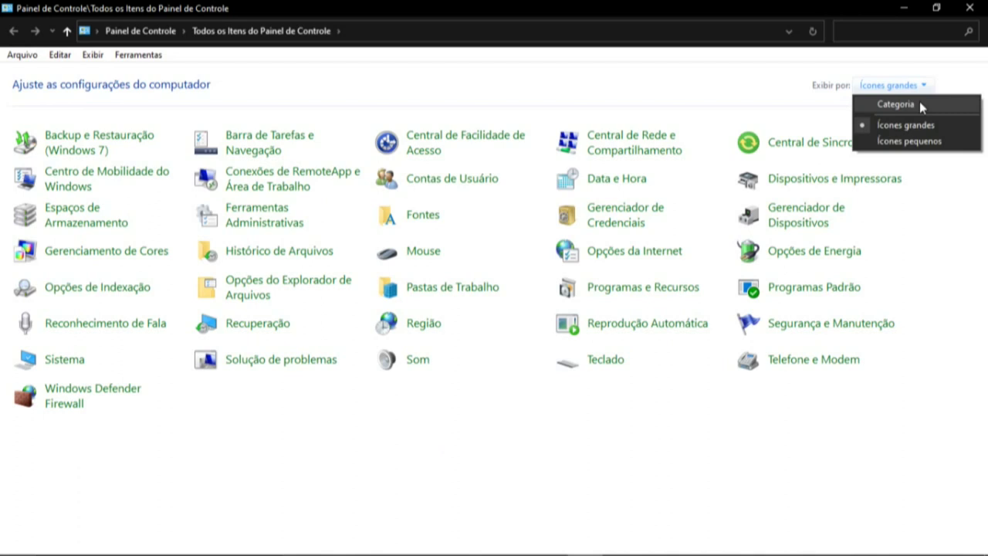
click(919, 103)
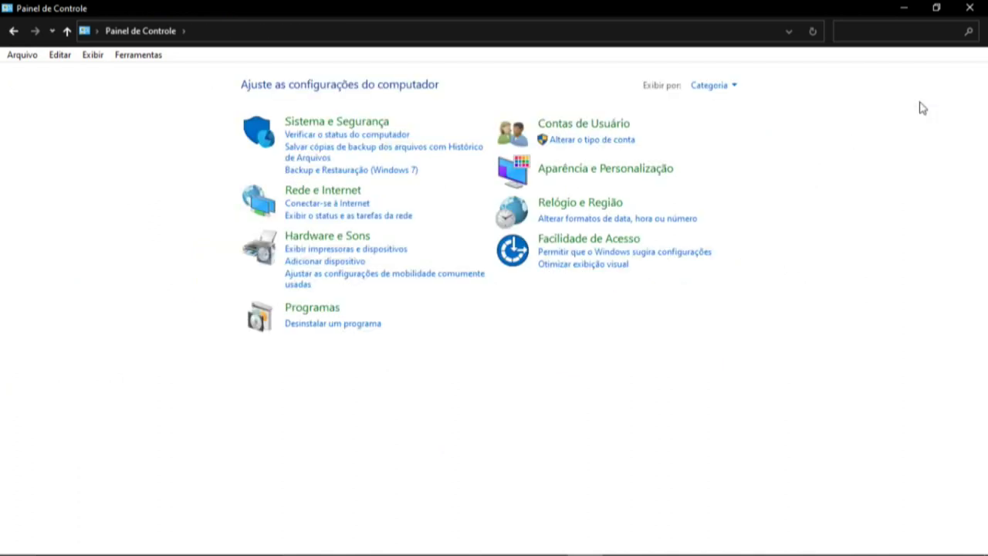
click(735, 87)
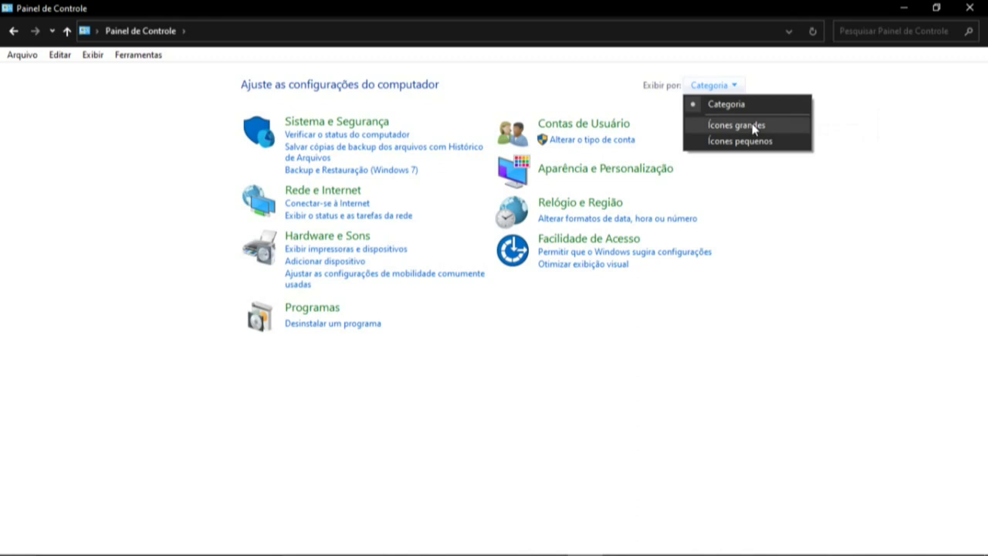
click(754, 128)
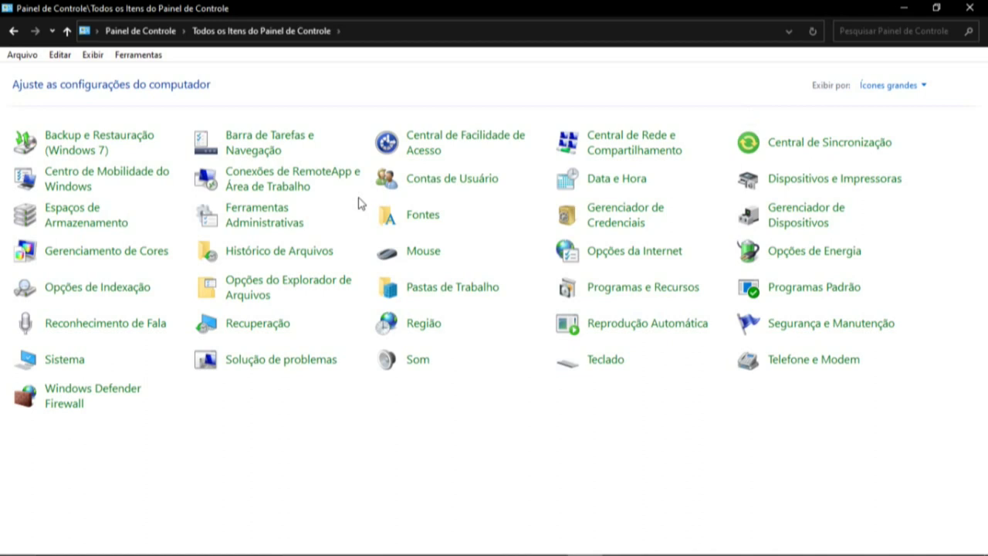
- Create a desktop shortcut for Limpeza de Disco from Ferramentas Administrativas and leave that folder
click(282, 229)
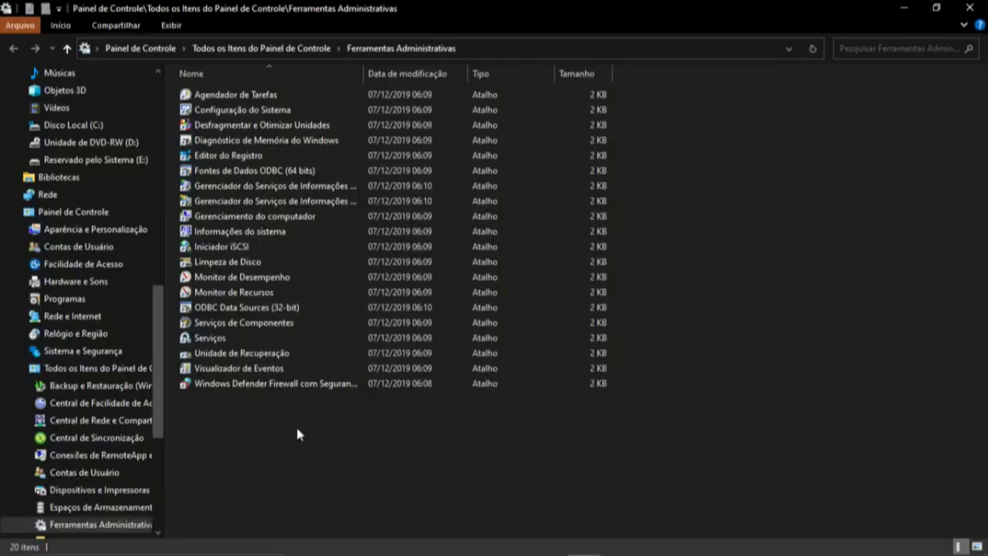
click(217, 265)
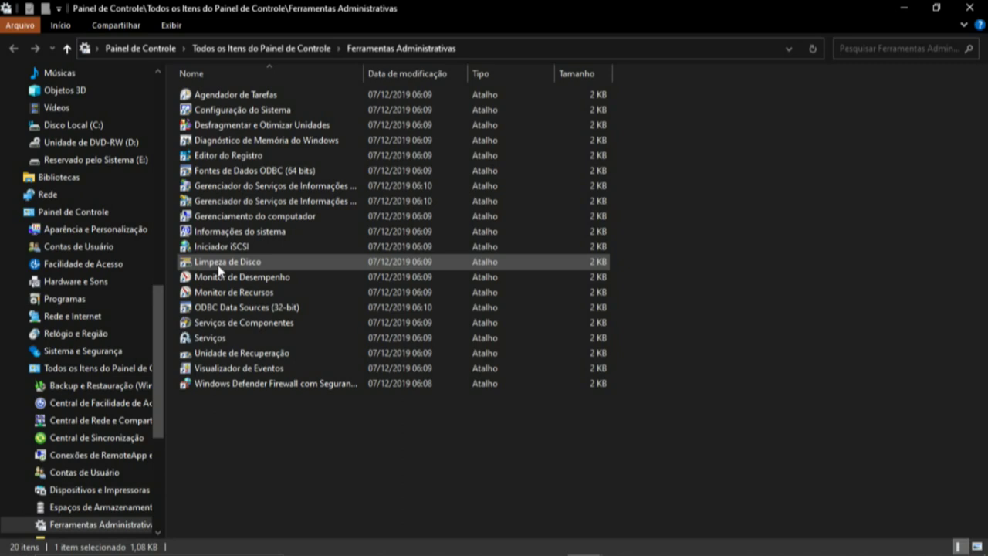
right_click(218, 264)
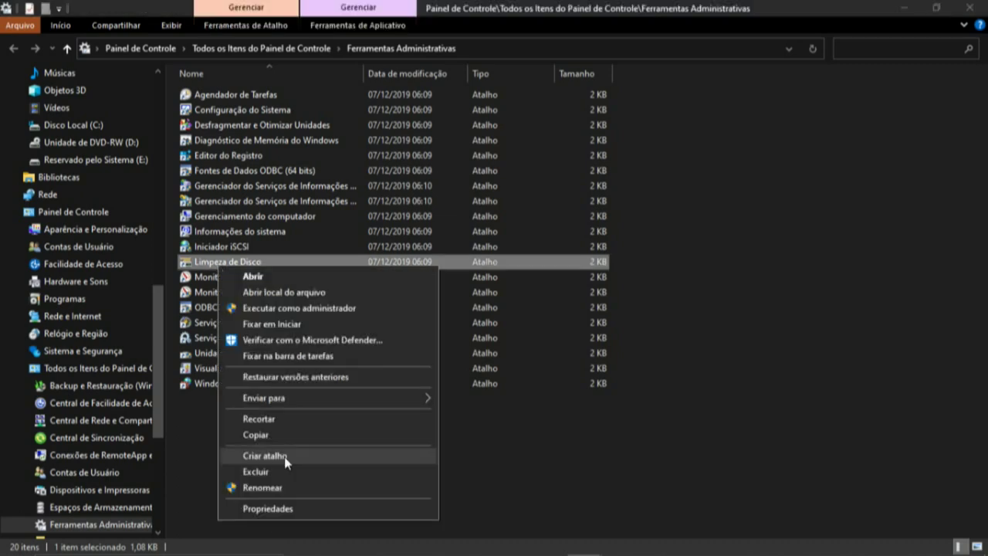
click(285, 457)
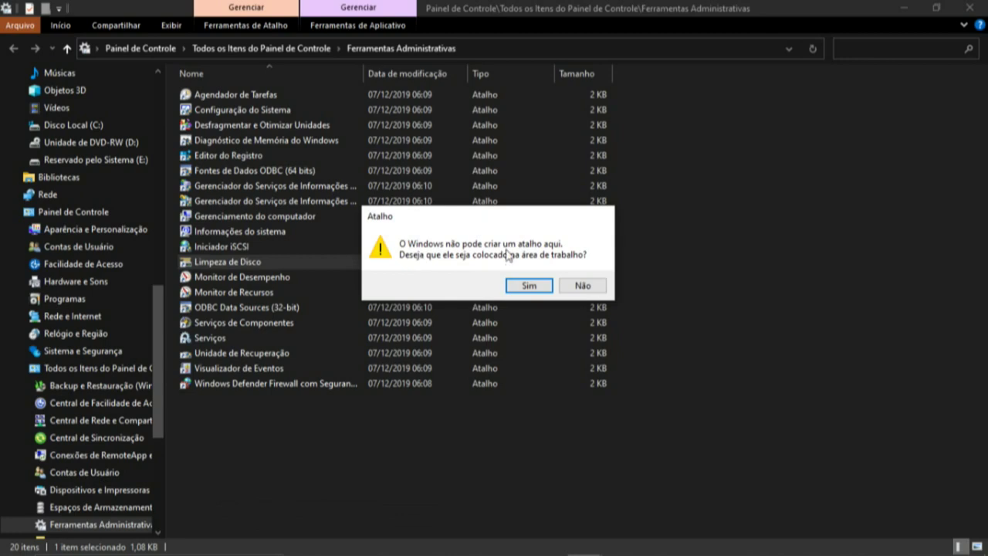
click(530, 287)
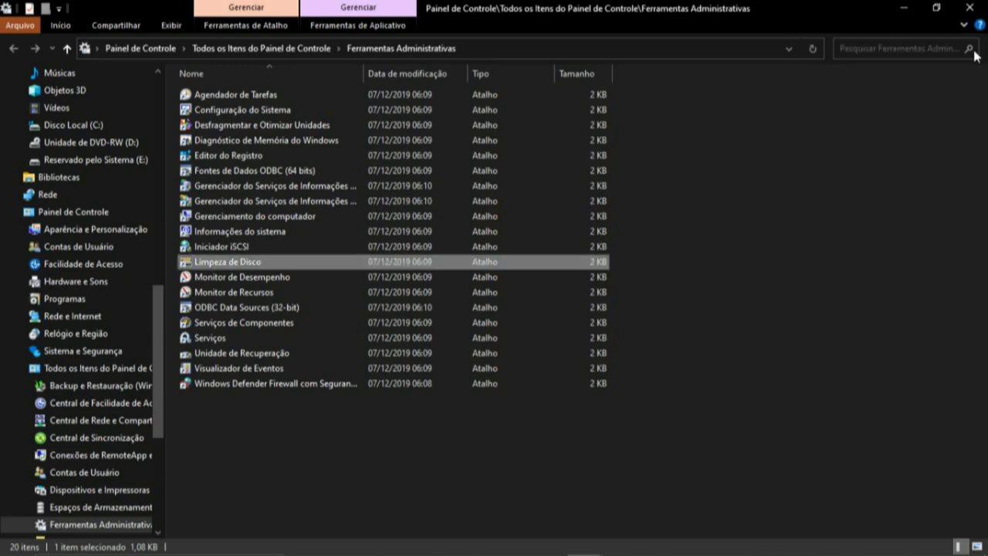
key(alt+Left)
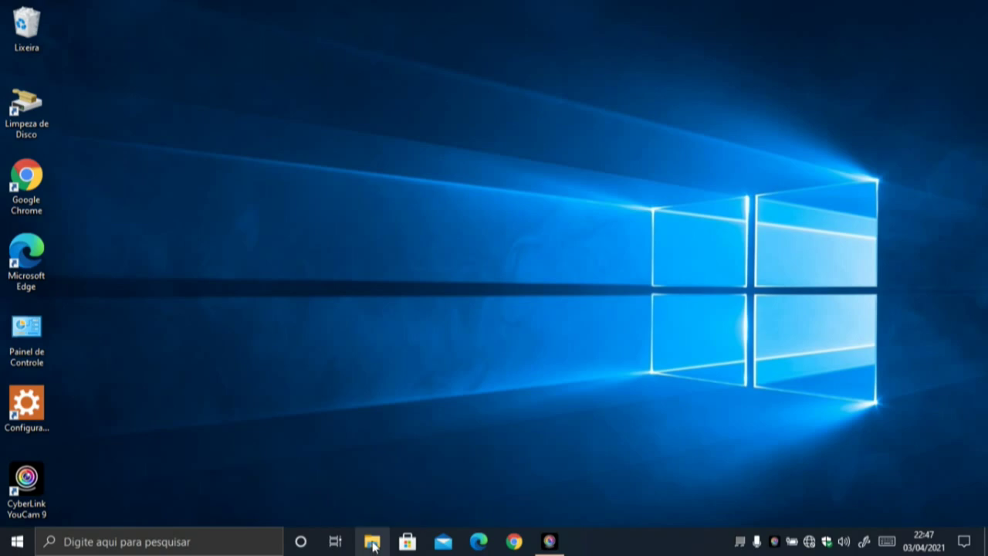
- Check the free space of Disco Local (C:) under Este Computador in the file explorer and close the window
click(373, 542)
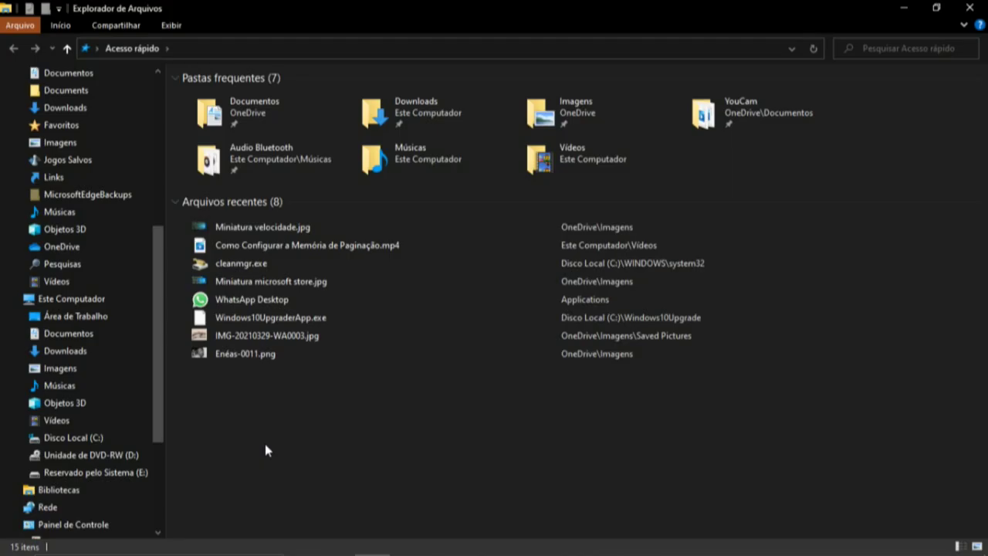
click(63, 301)
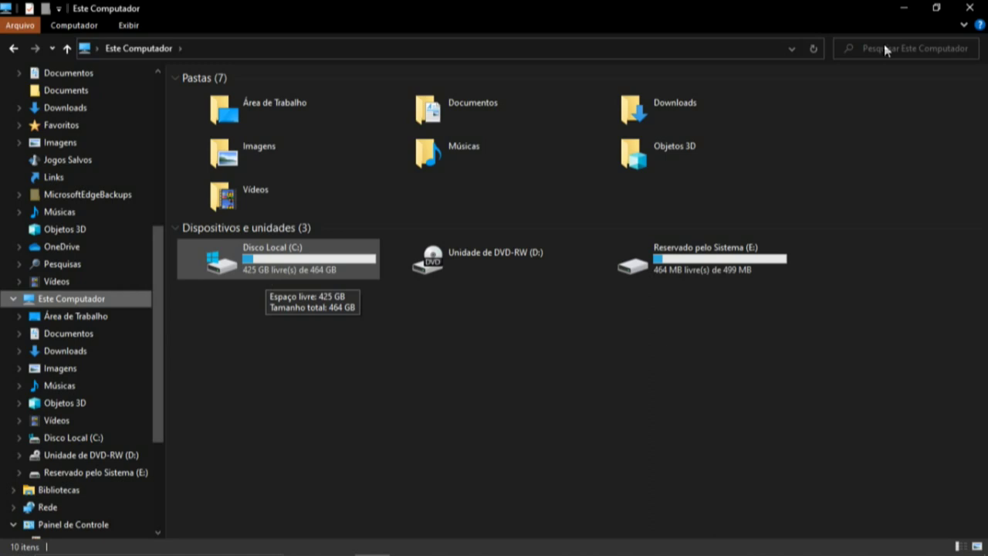
click(969, 8)
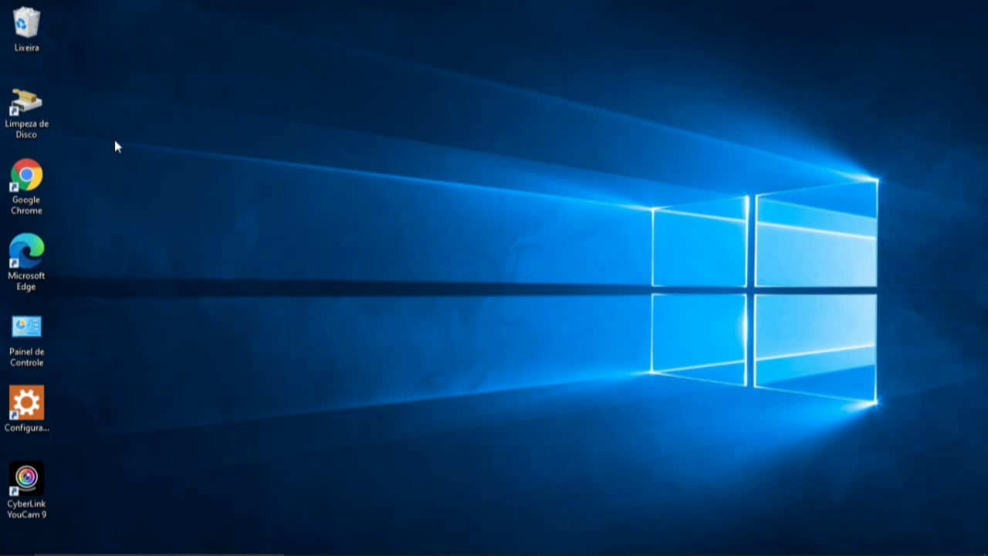
- Open Limpeza de Disco from the desktop shortcut and choose the (C:) drive for the cleanup
right_click(41, 135)
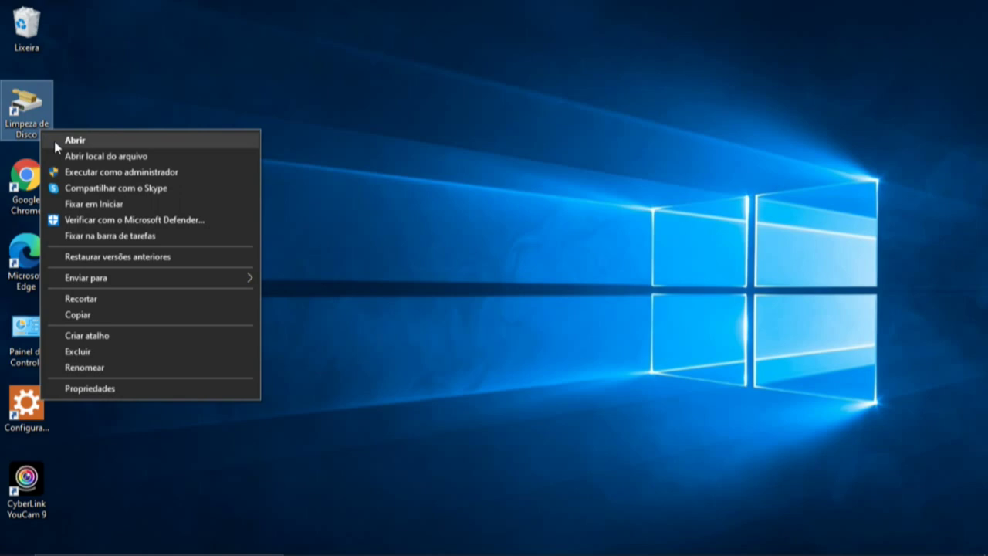
click(77, 141)
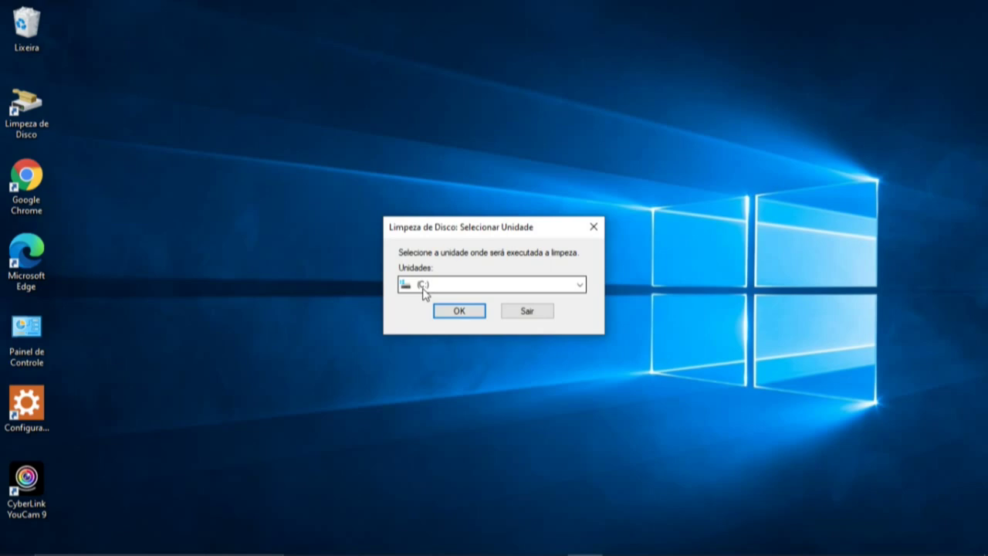
click(579, 285)
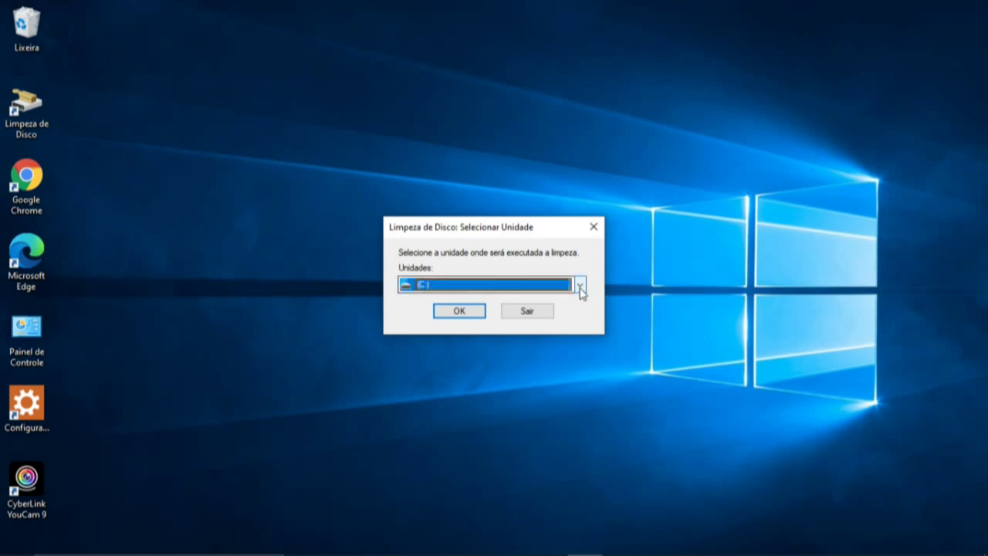
click(579, 286)
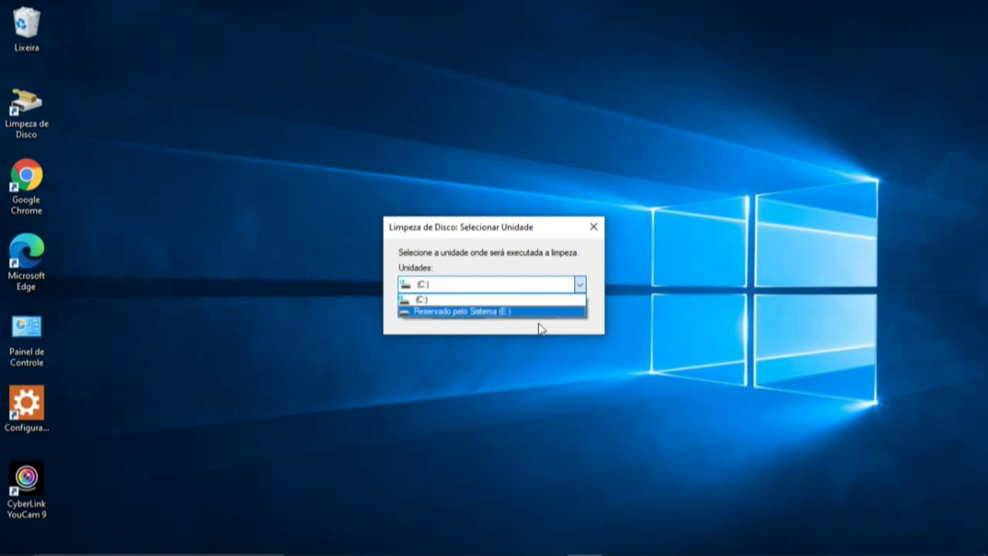
click(463, 305)
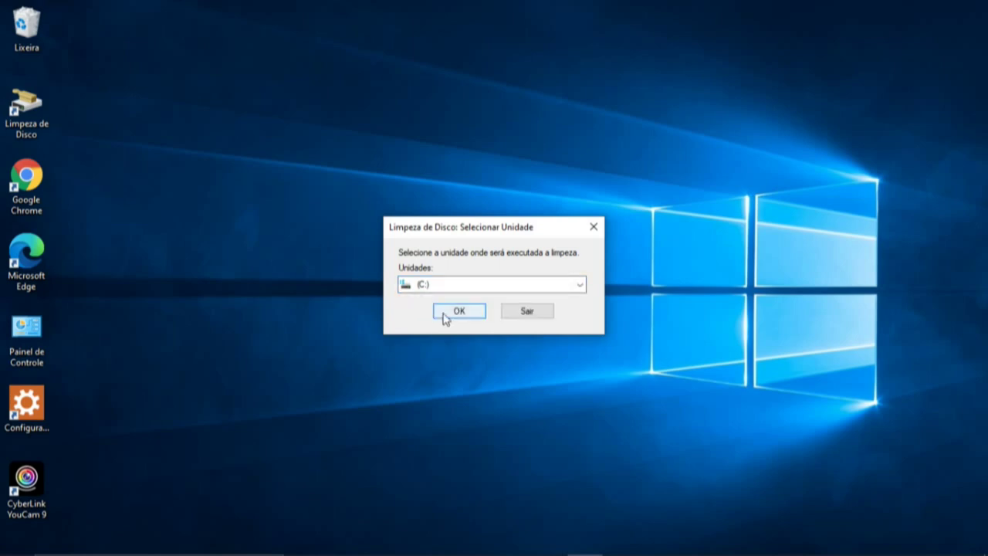
click(463, 310)
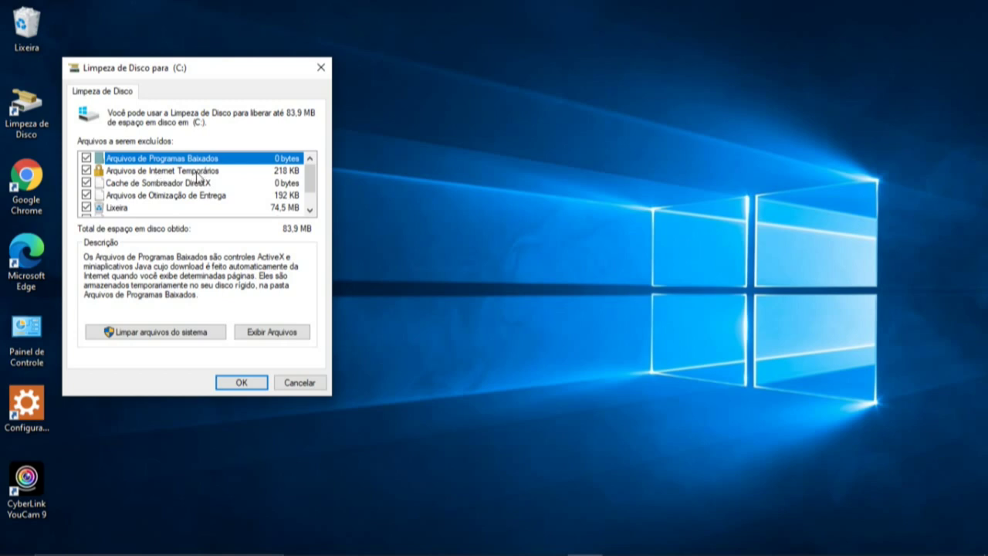
- Include Lixeira among the files to clean and permanently delete all the selected files from drive (C:)
click(108, 215)
click(112, 211)
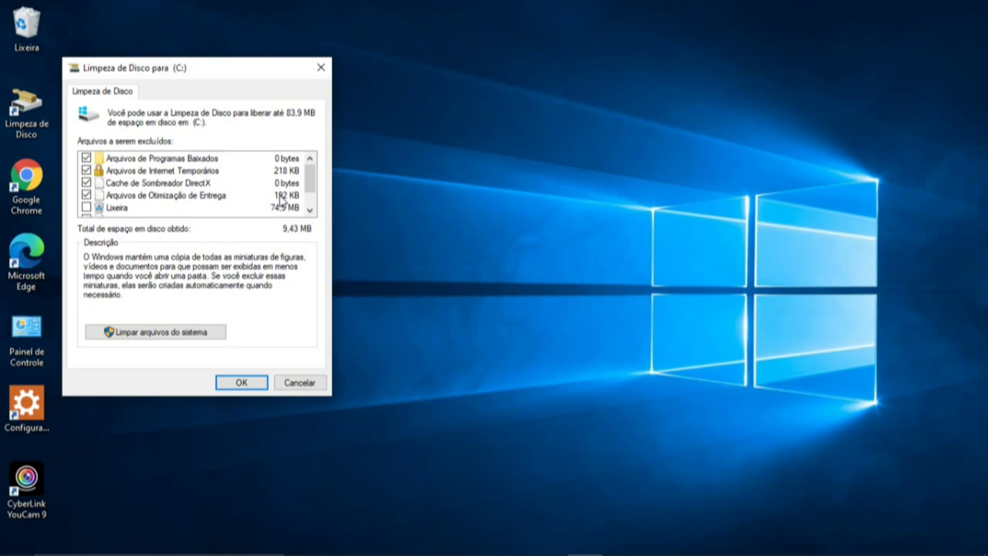
scroll(282, 203, down, 1)
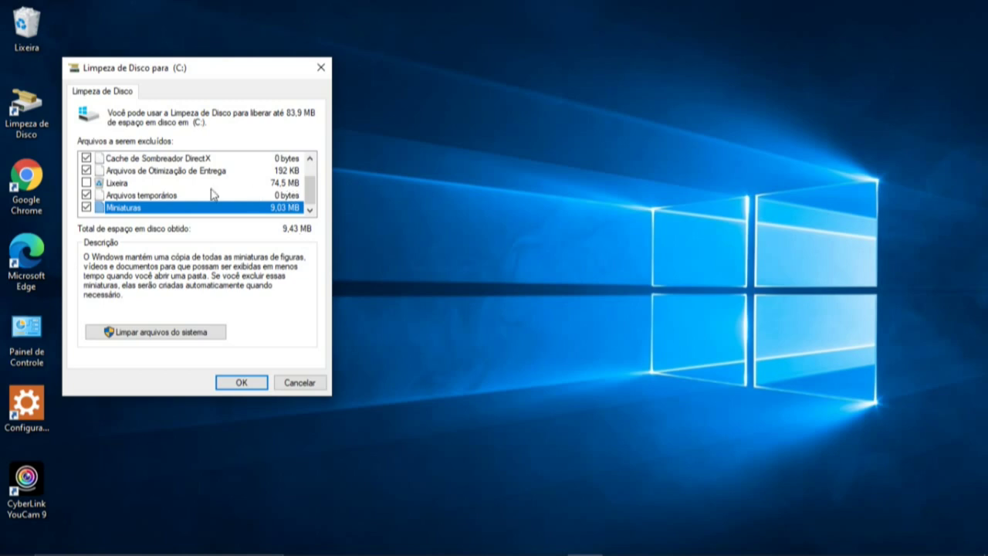
click(86, 183)
click(249, 386)
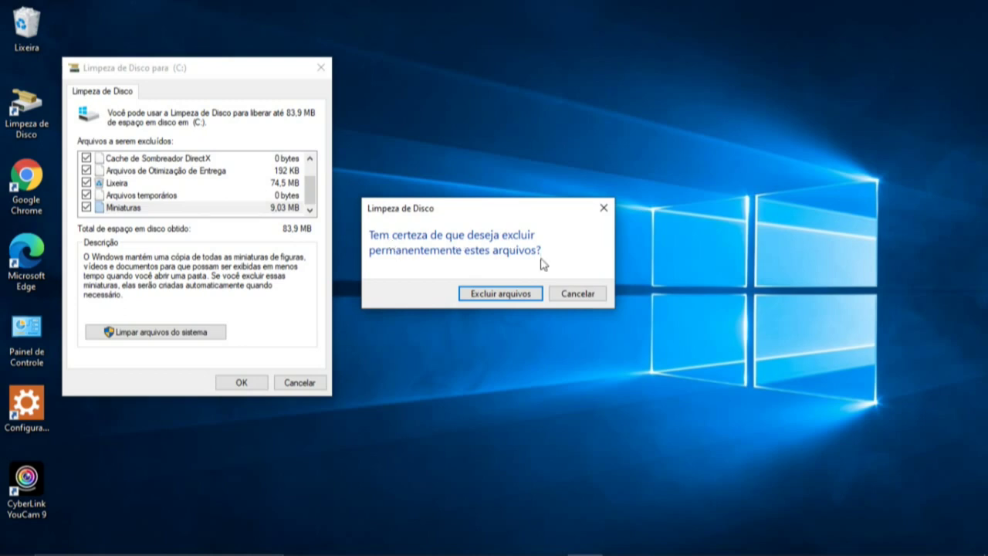
click(501, 294)
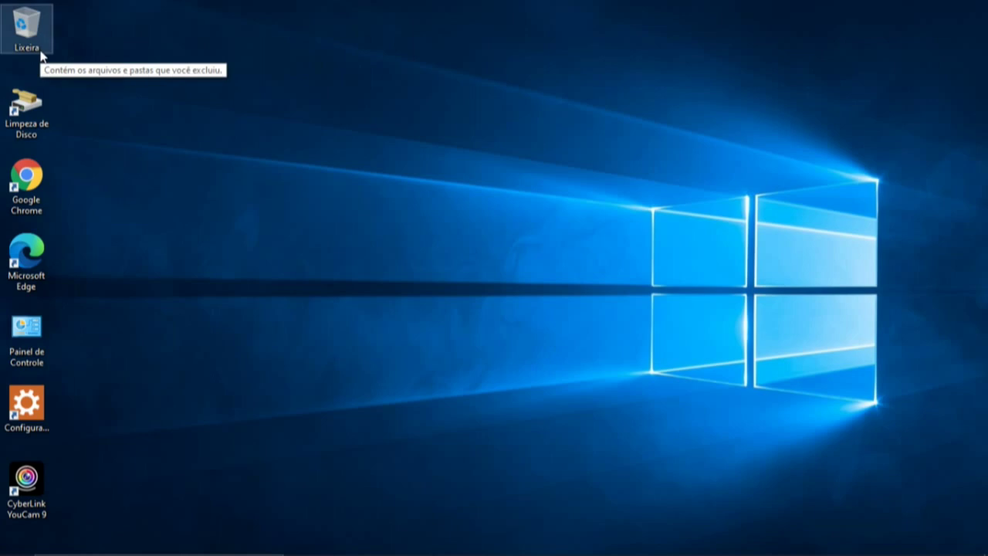
- Run Limpeza de Disco as administrator and choose the (C:) drive for the cleanup
click(43, 136)
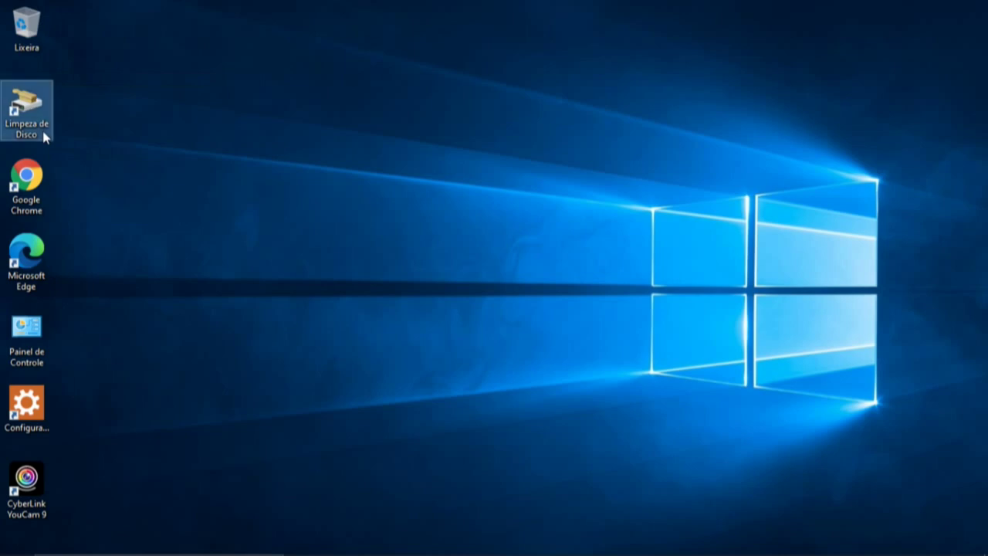
right_click(43, 137)
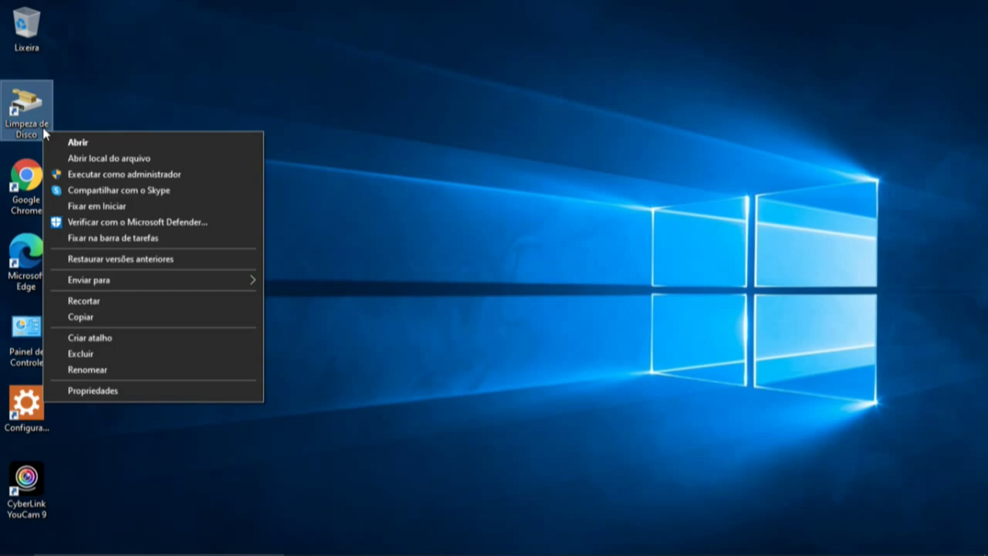
click(96, 175)
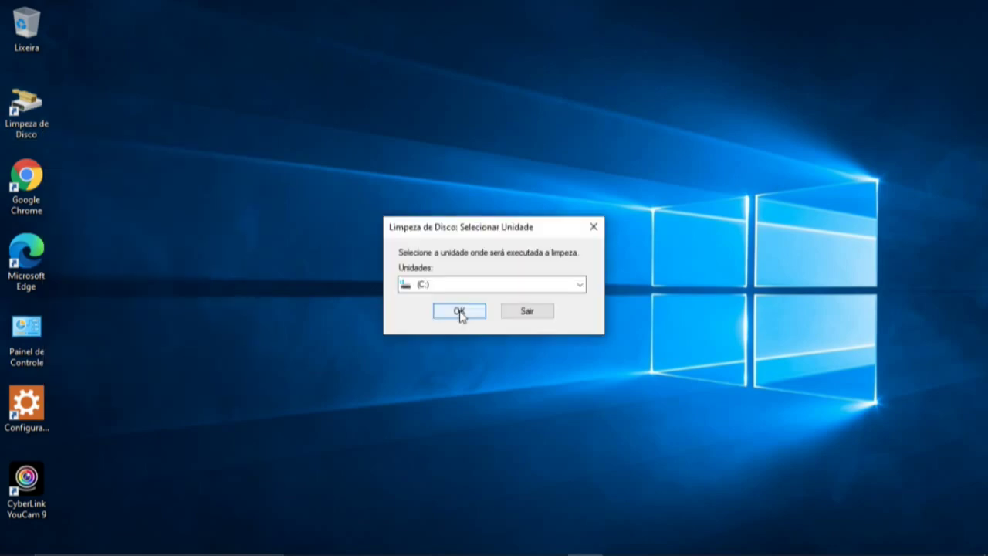
click(459, 311)
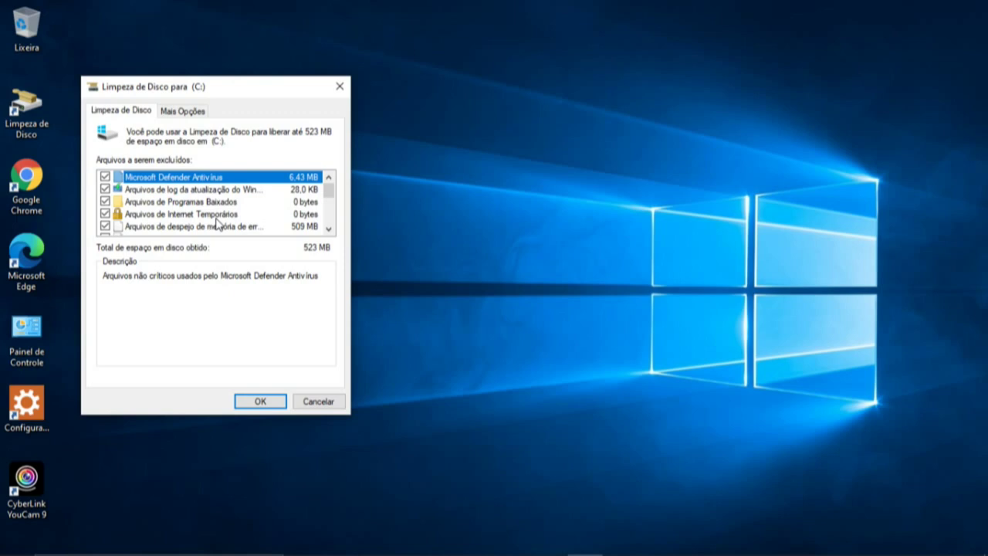
- Review the list of files to clean and permanently delete all the selected files from drive (C:)
drag(329, 192, 329, 198)
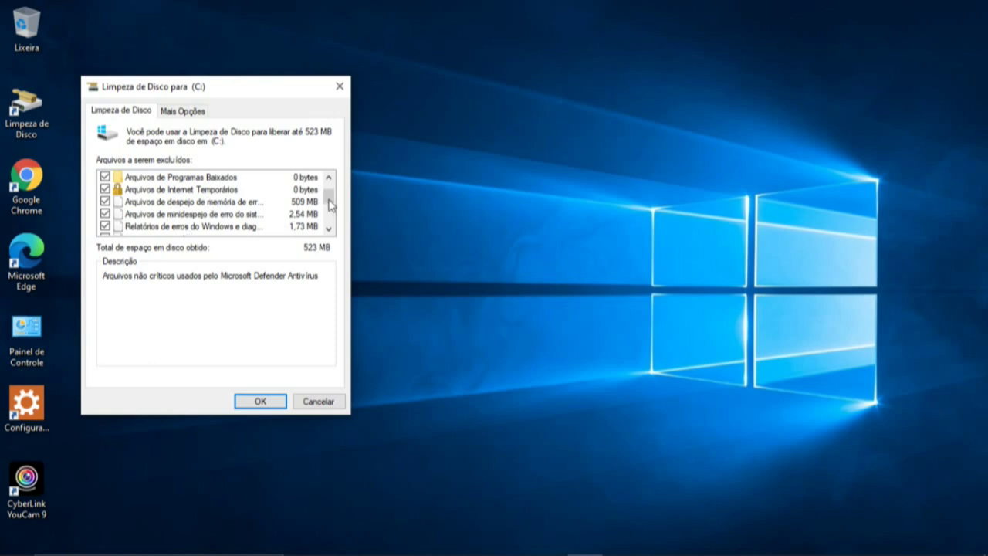
drag(332, 202, 331, 213)
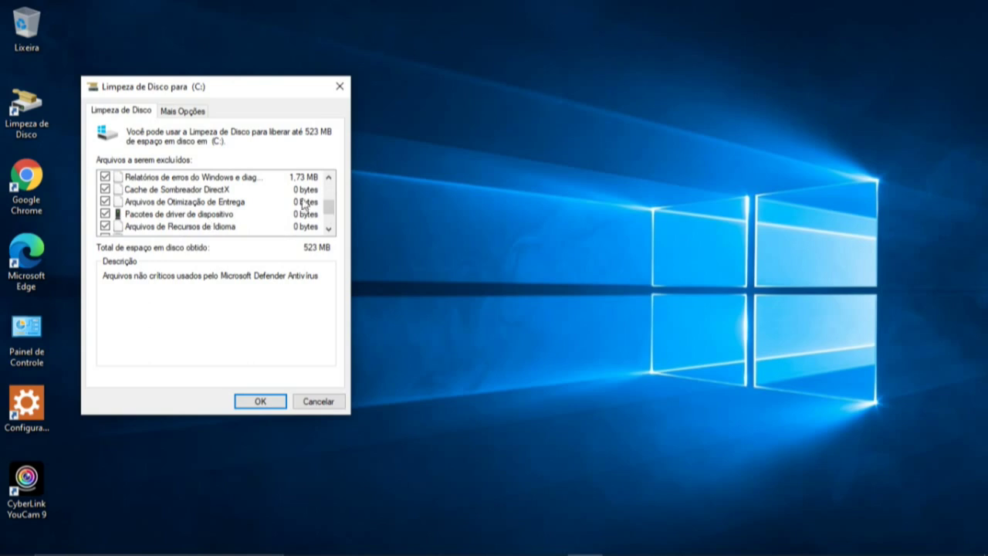
drag(328, 209, 329, 224)
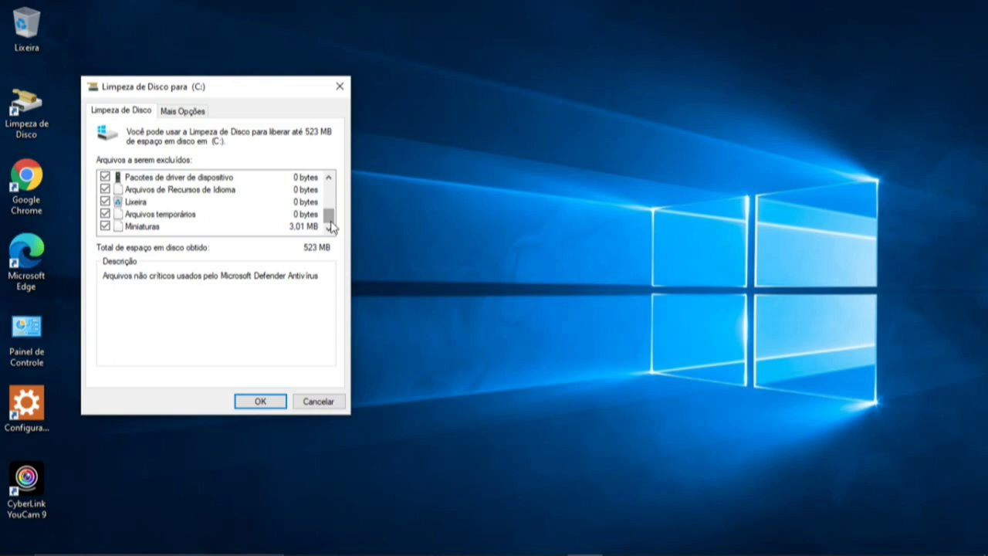
drag(330, 222, 331, 189)
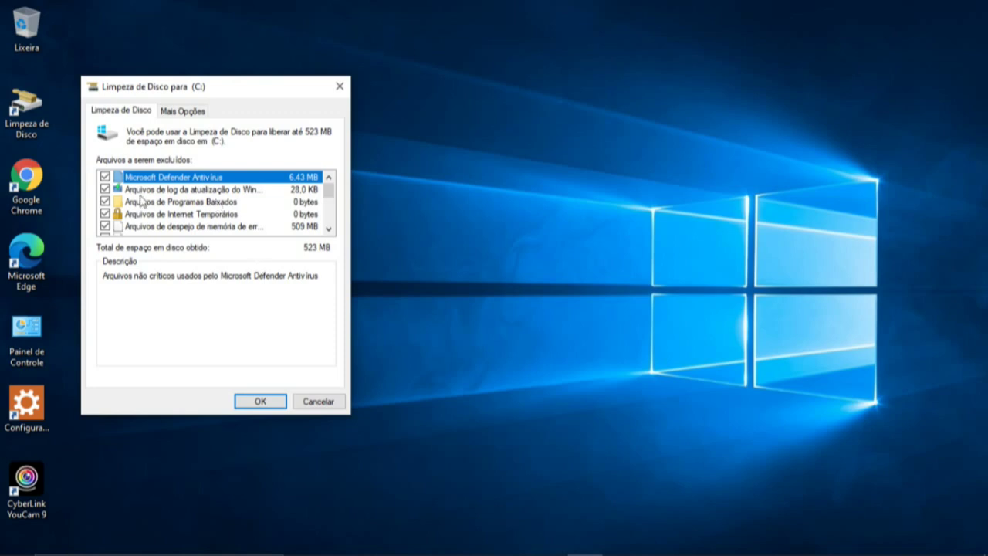
click(260, 401)
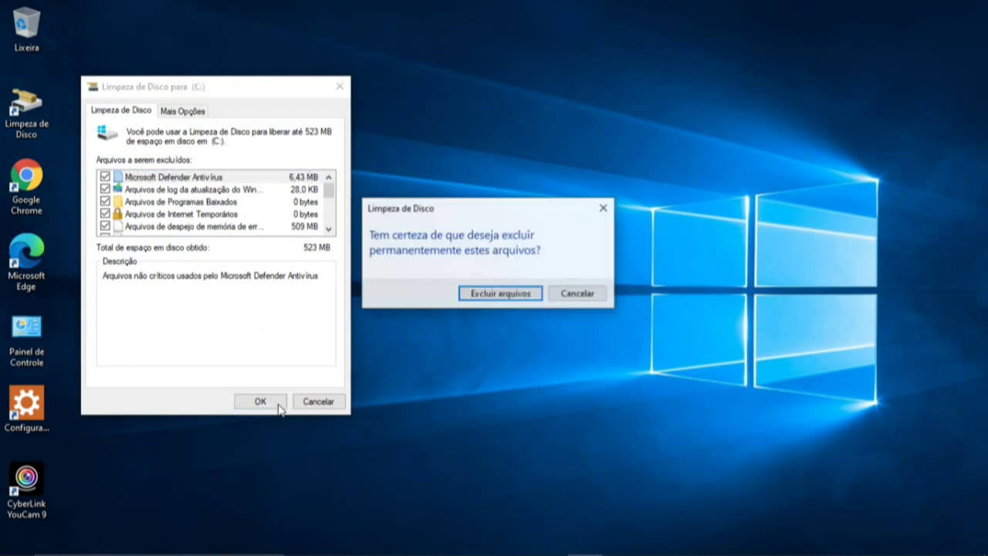
click(497, 297)
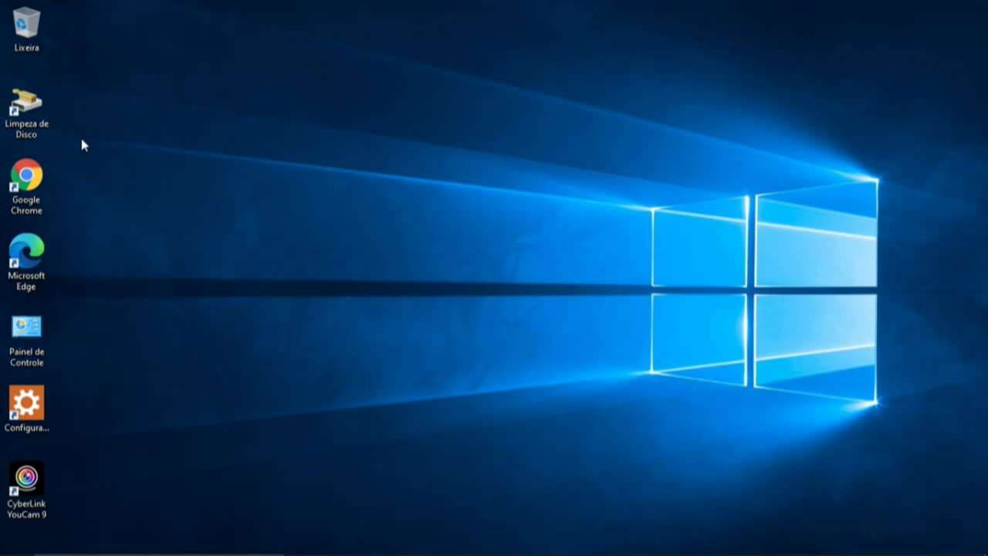
- Check the free space of Disco Local (C:) in the file explorer and return to the desktop
key(super+e)
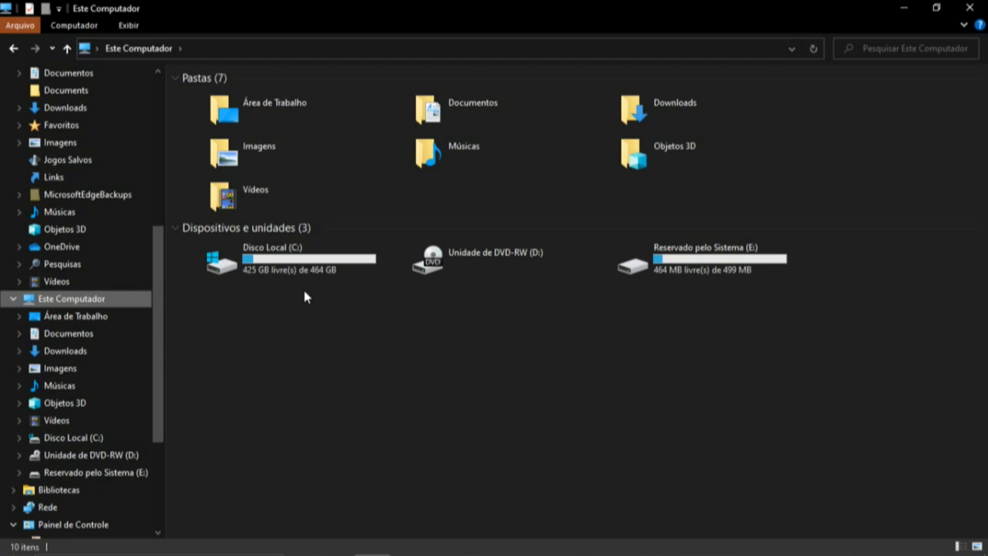
key(super+d)
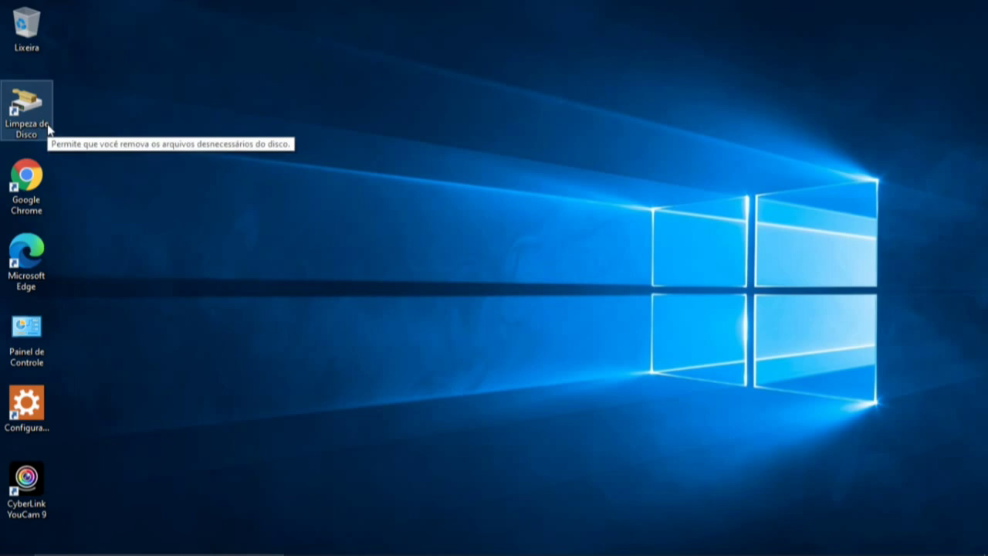
- Find Painel de Controle through the Windows search and open Agendador de Tarefas from its Ferramentas Administrativas
mouse_move(133, 546)
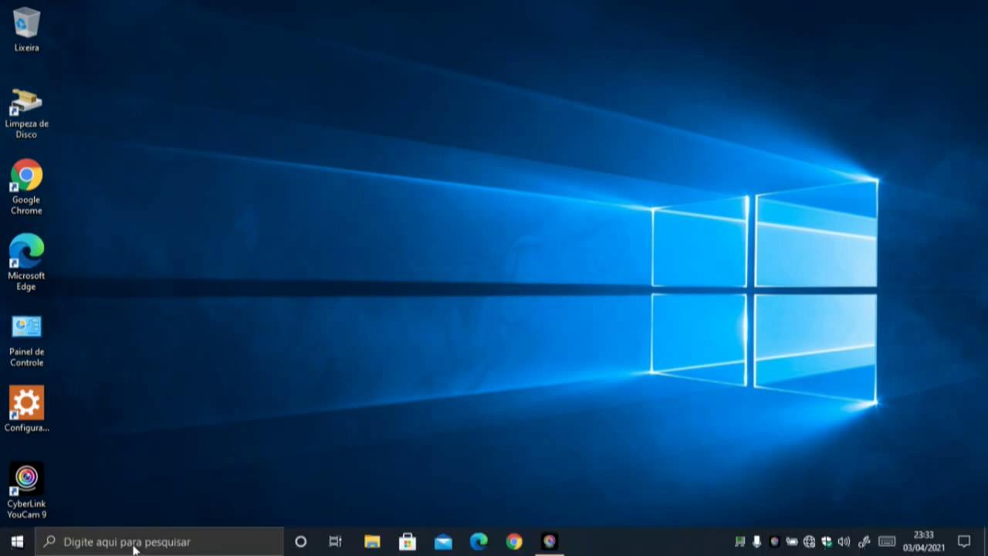
click(59, 545)
text(Painel de Controle)
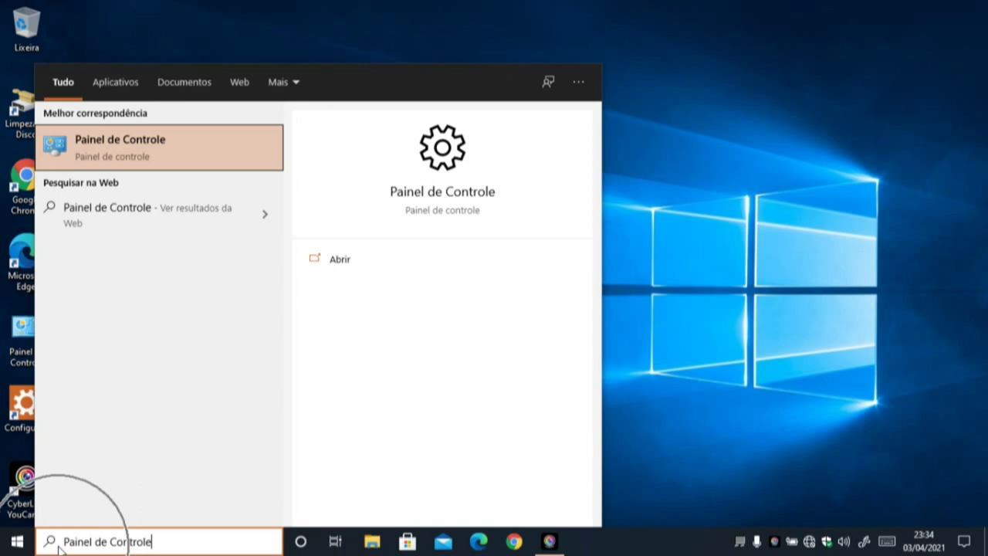
click(133, 156)
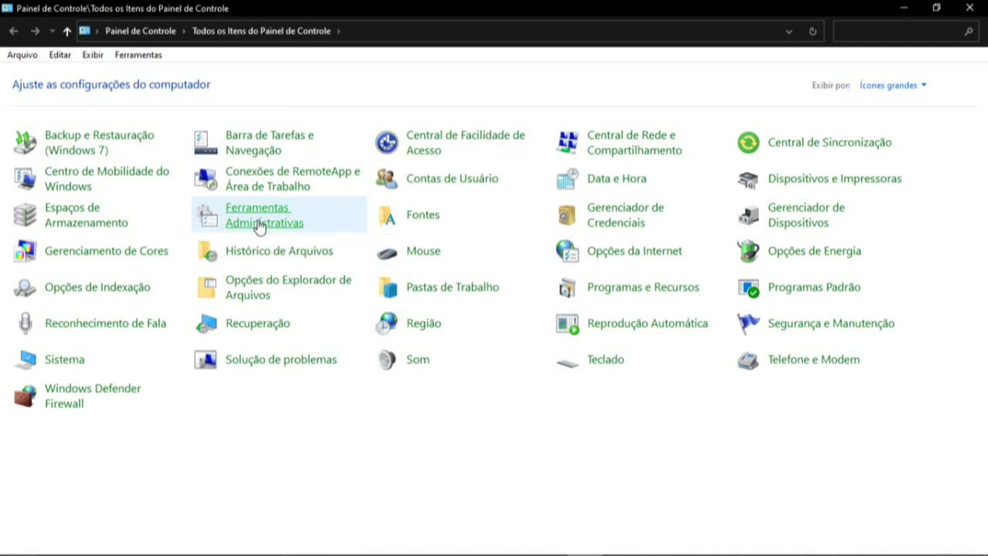
click(260, 225)
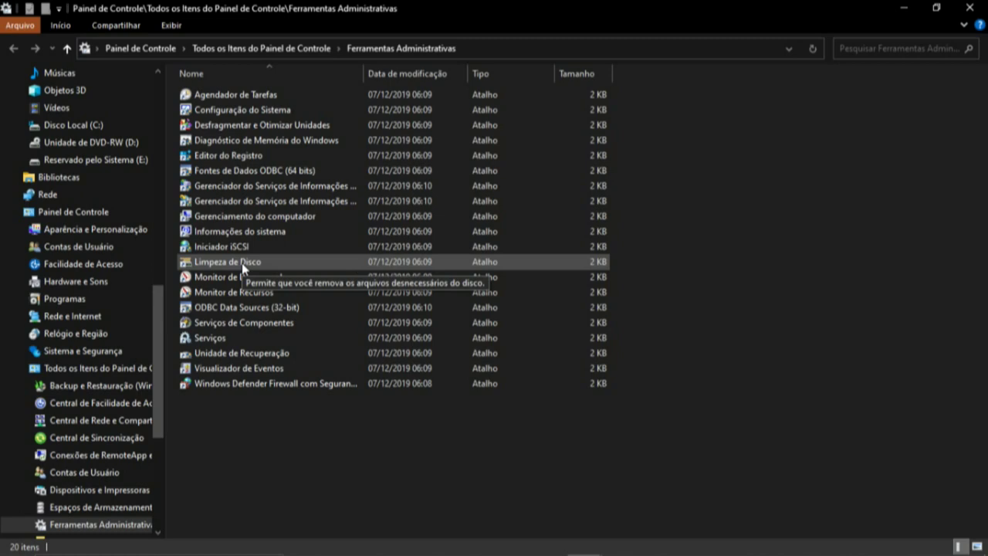
click(238, 101)
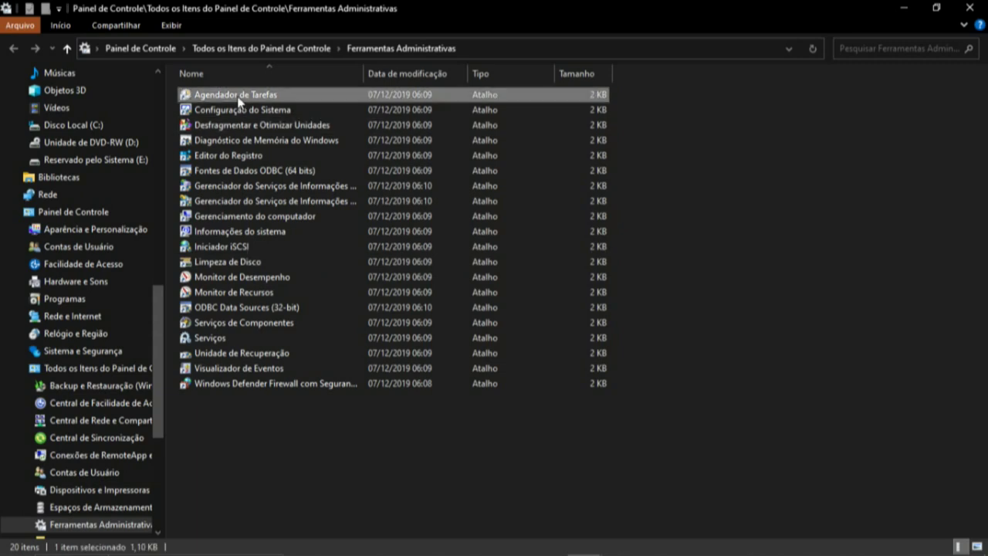
double_click(238, 98)
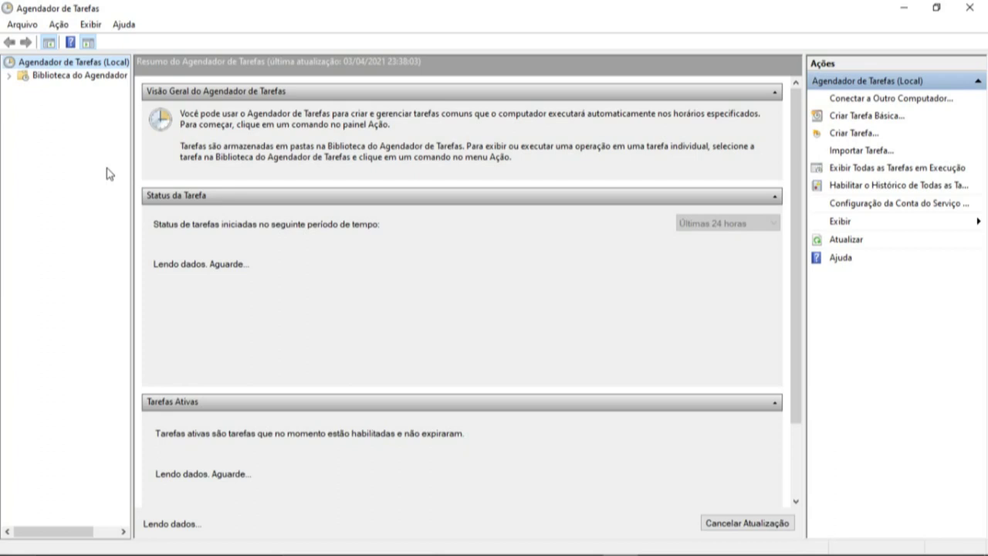
- Start a new basic task named "Limpeza de Disco" with the description "Limpar Arquivos Inuteis"
click(59, 24)
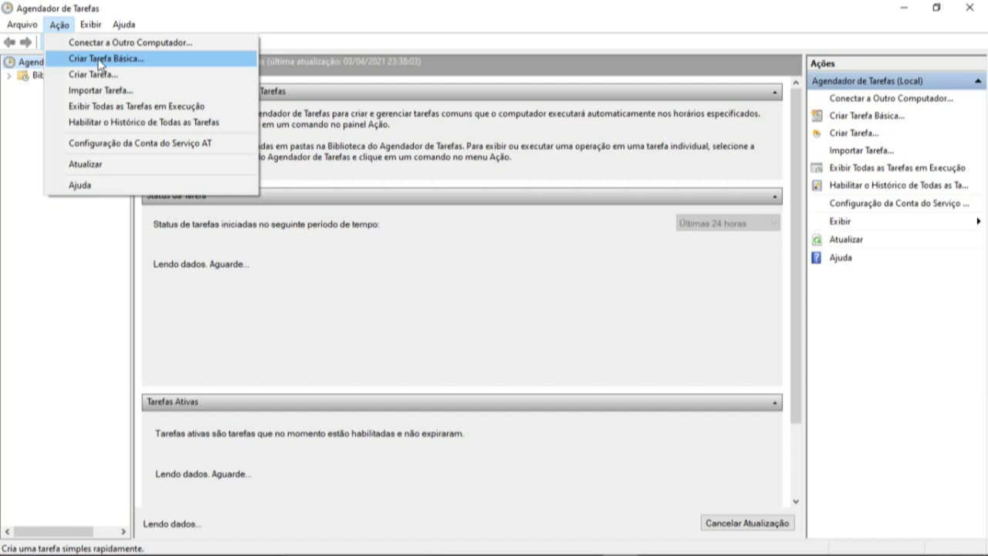
click(99, 64)
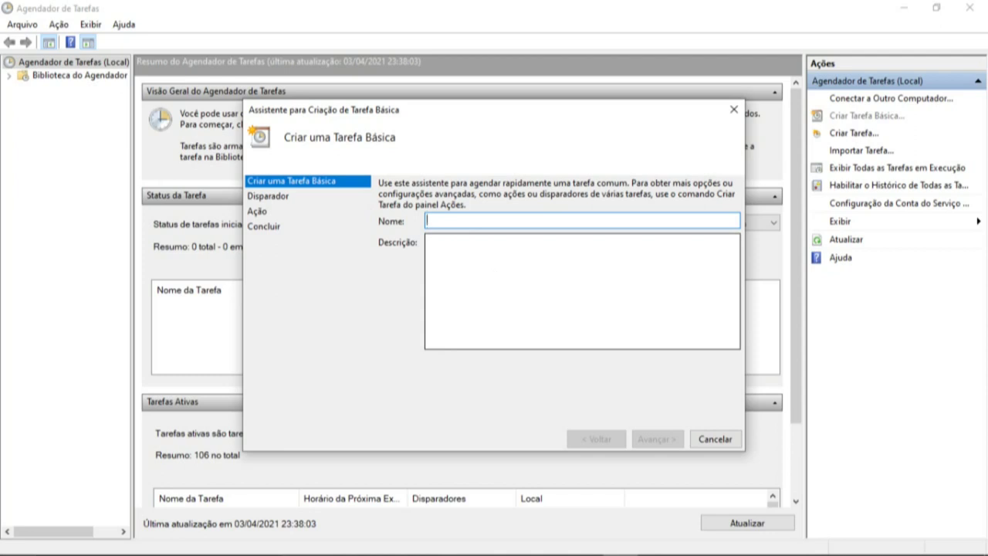
text(Limpeza )
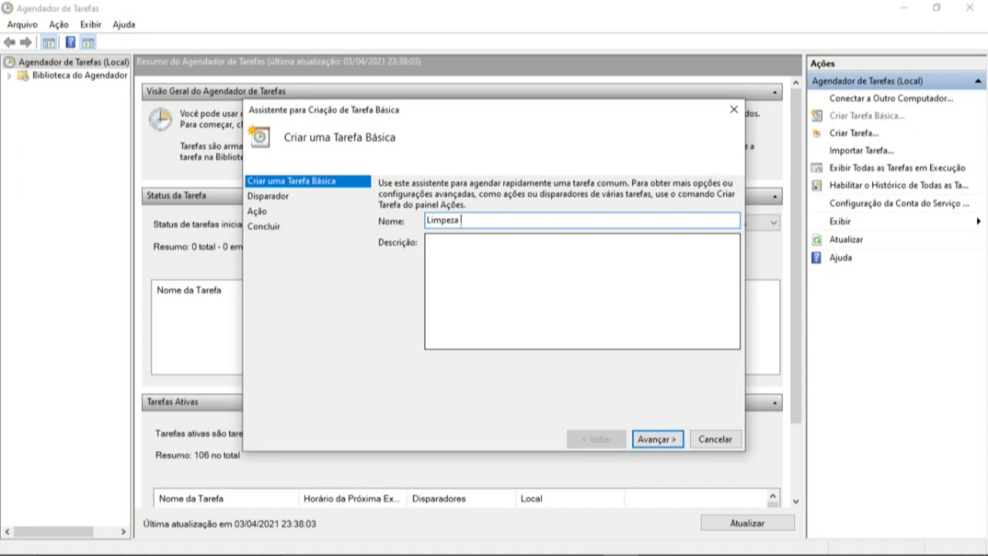
text(de Disco)
click(443, 254)
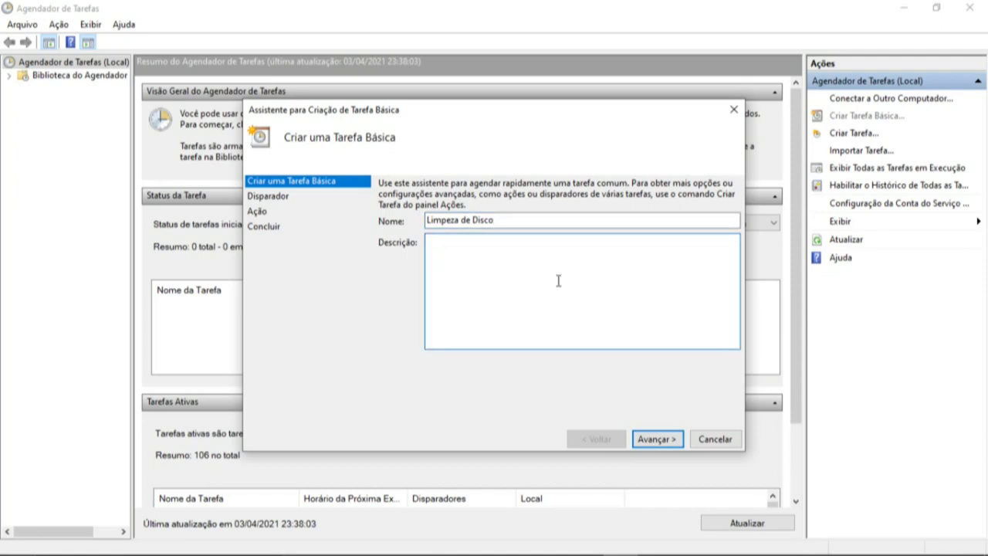
text(Limpar Arquivos Inu)
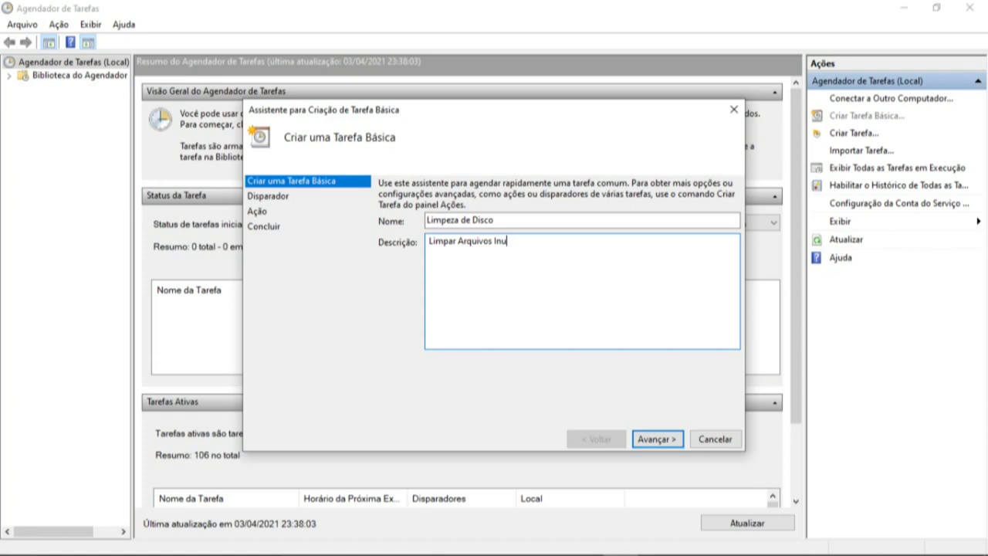
text(teis)
click(676, 440)
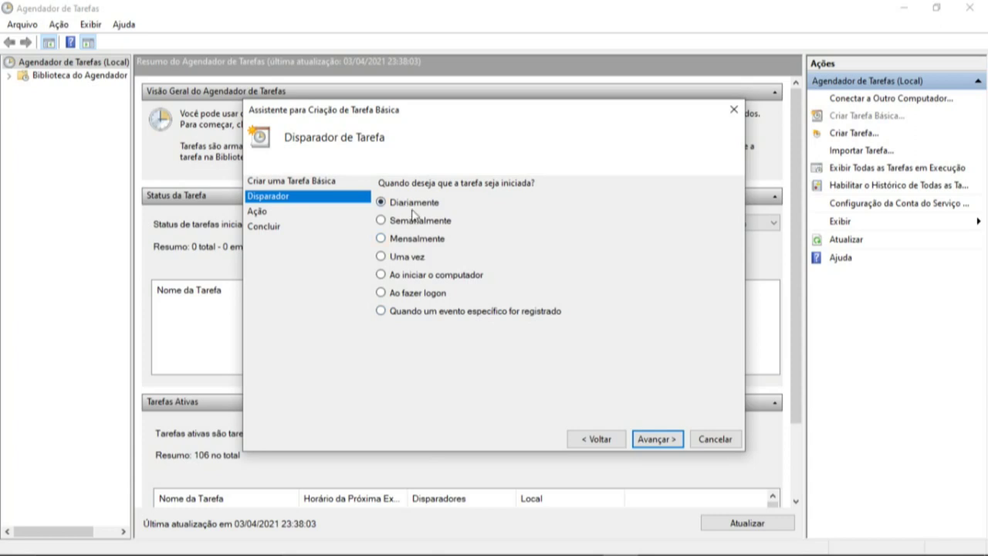
- Choose Diariamente as the trigger of the basic task
click(383, 222)
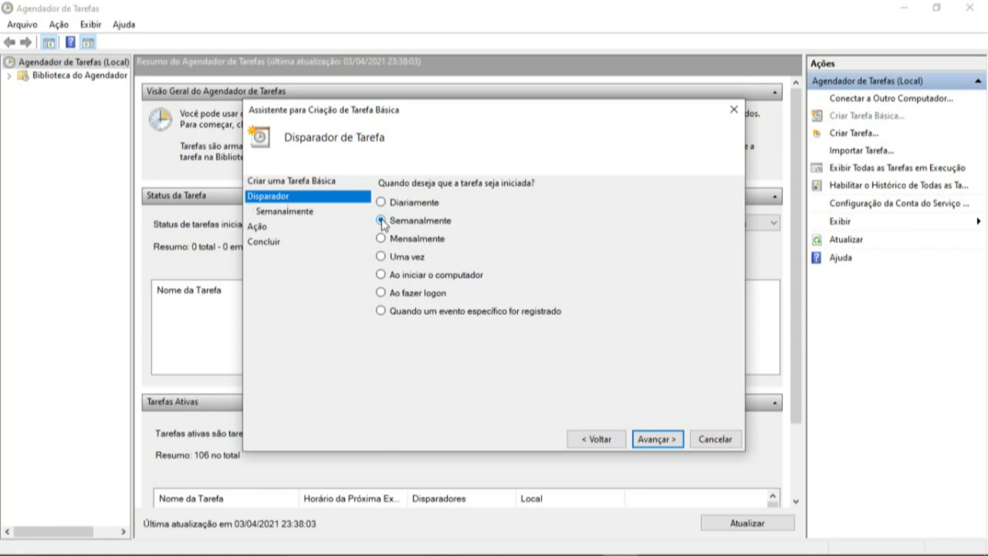
click(381, 203)
click(656, 438)
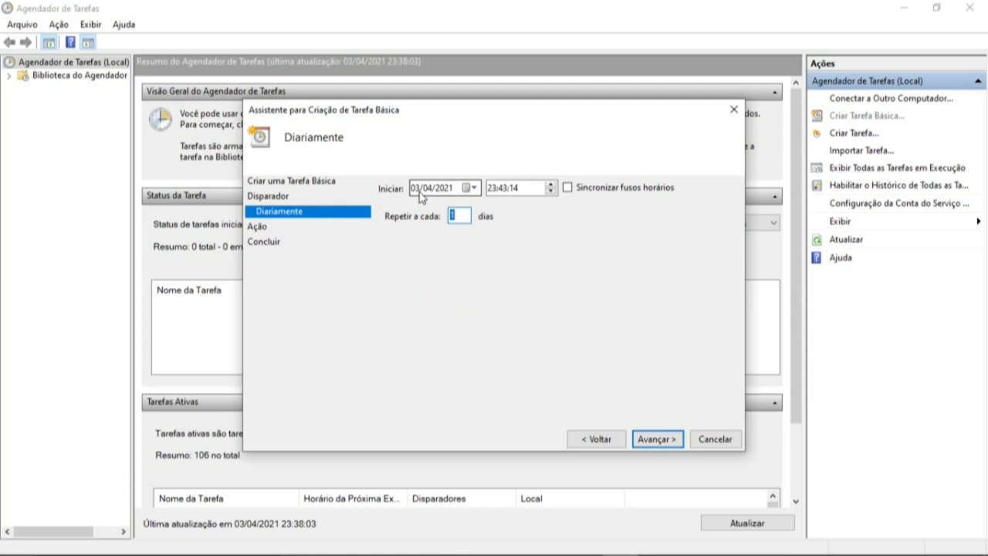
- Set the daily trigger to start on 04/04/2021 at 12:00:00
click(474, 188)
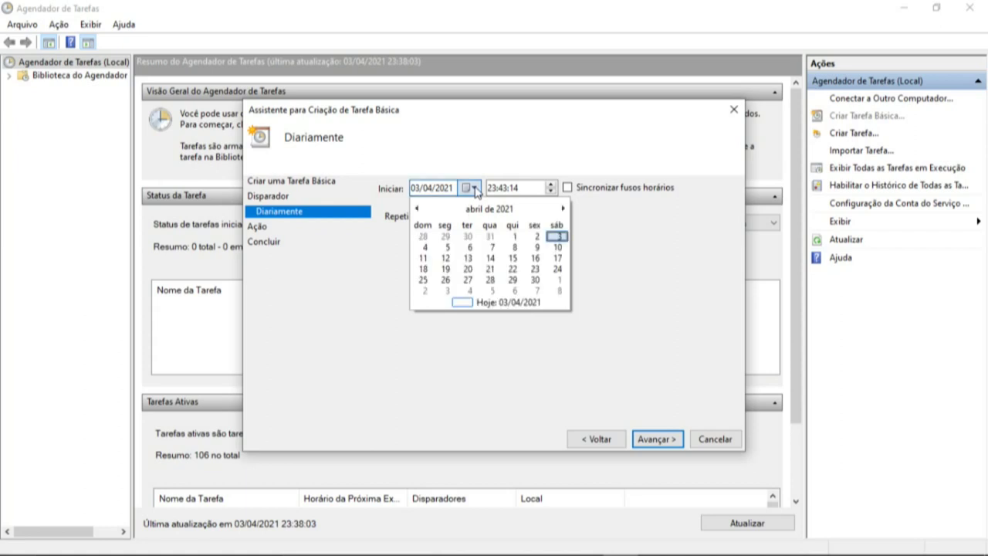
click(425, 248)
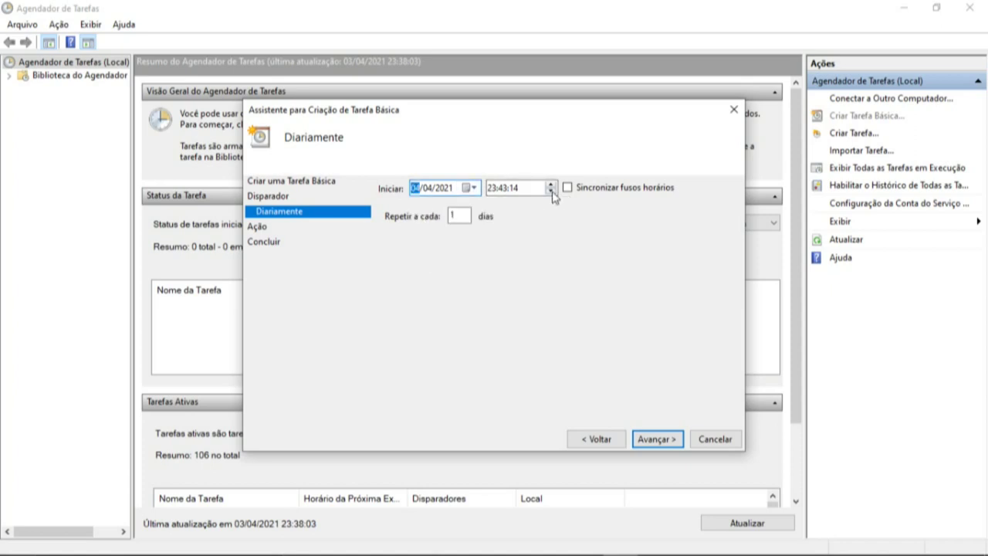
key(Tab)
text(12)
click(504, 190)
text(00)
click(509, 193)
text(00)
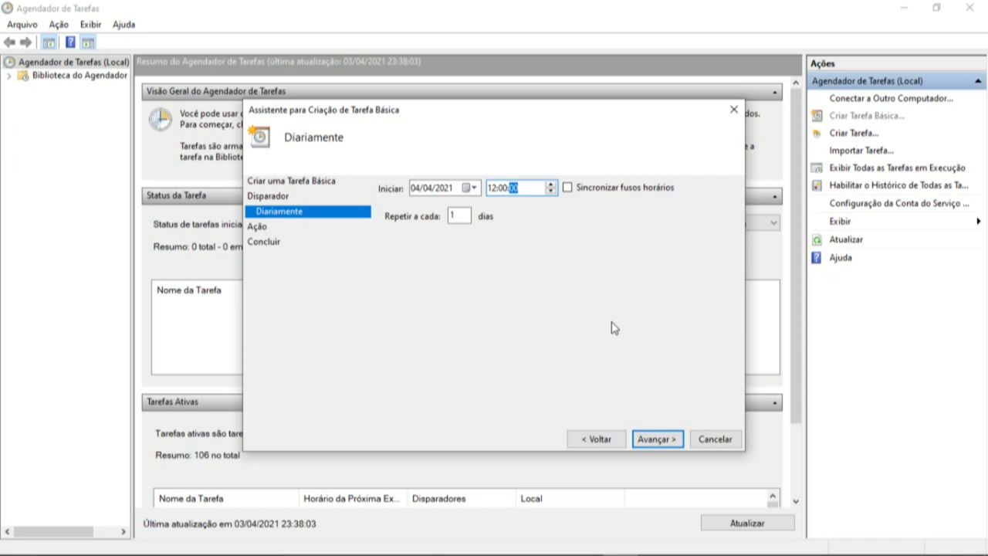
click(681, 446)
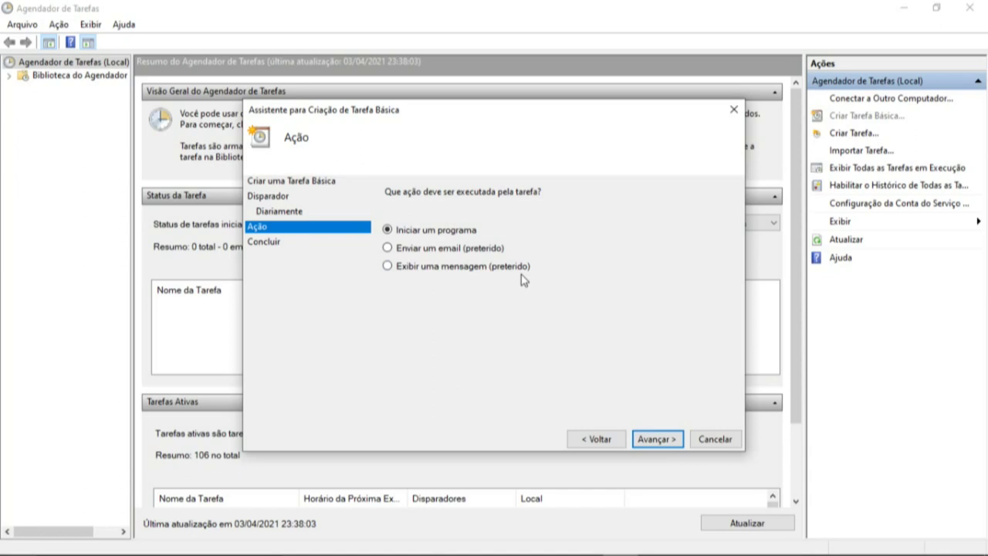
- Use Iniciar um programa as the task's action and select the Limpeza de Disco shortcut from Área de Trabalho as the program
click(676, 443)
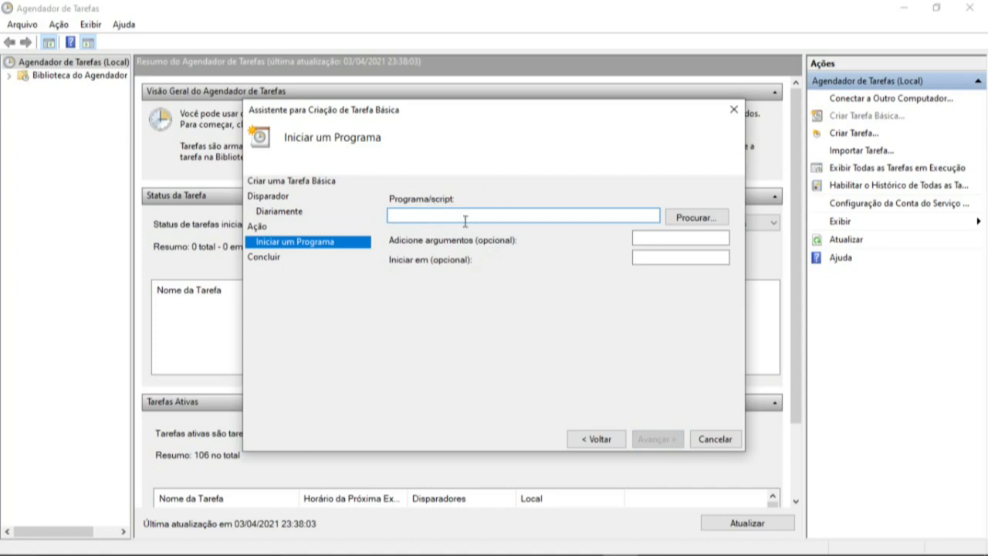
click(684, 225)
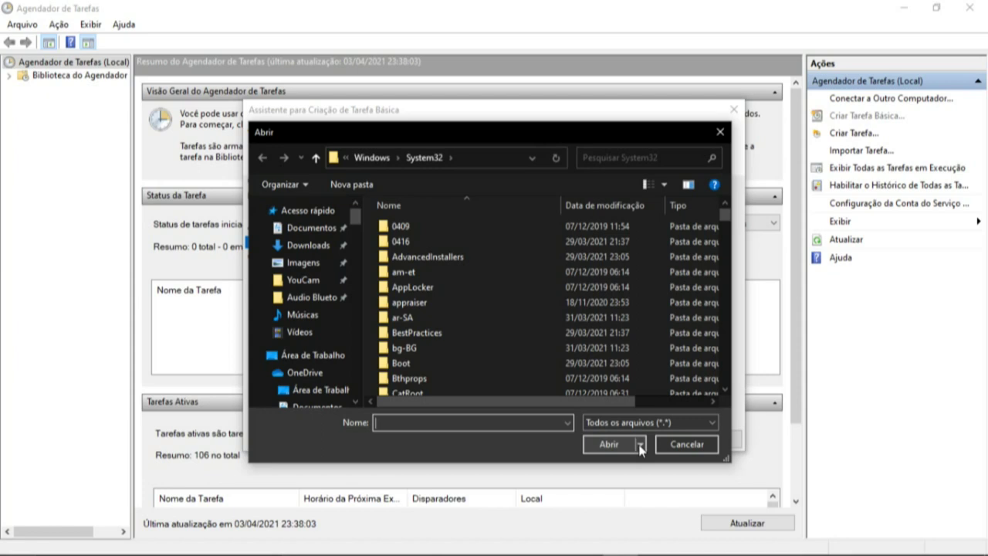
click(312, 355)
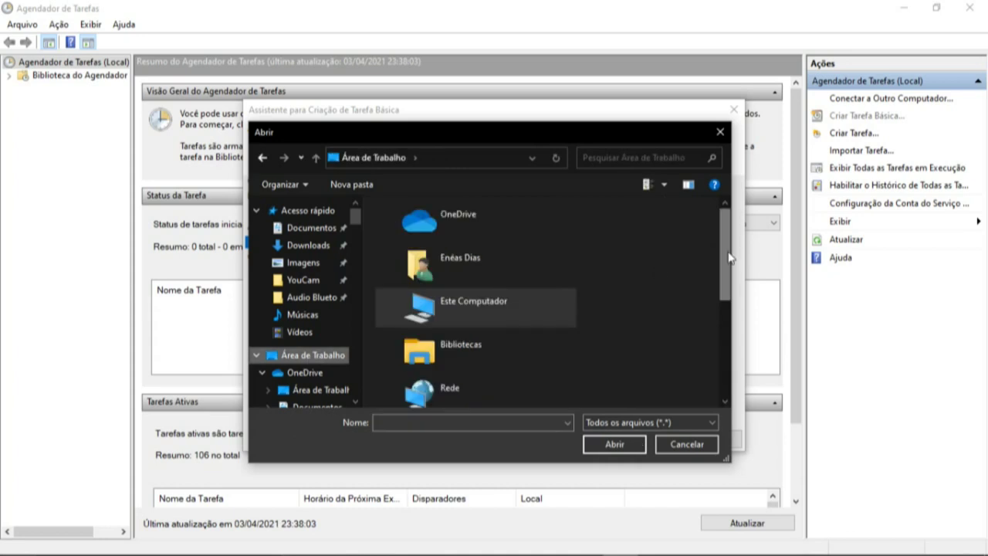
scroll(481, 386, down, 5)
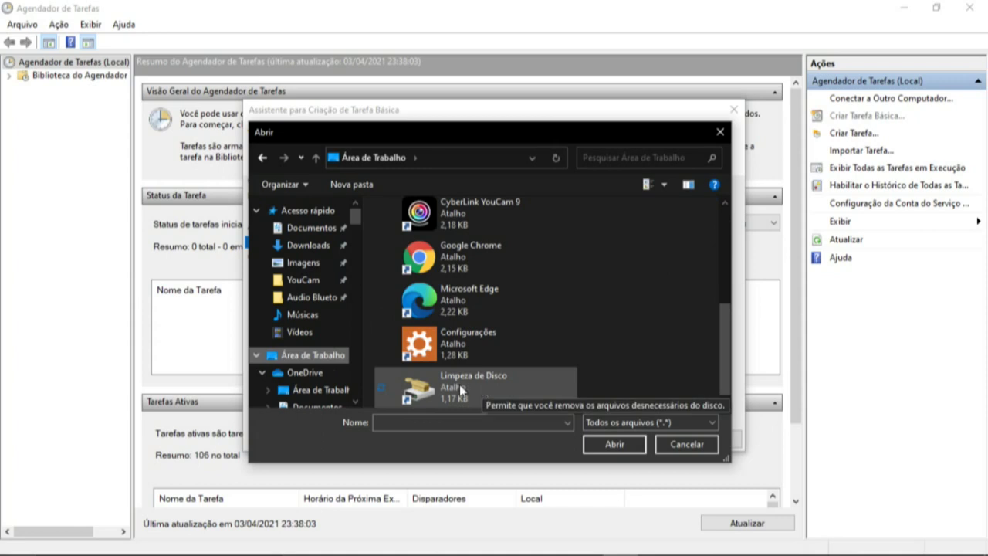
click(459, 384)
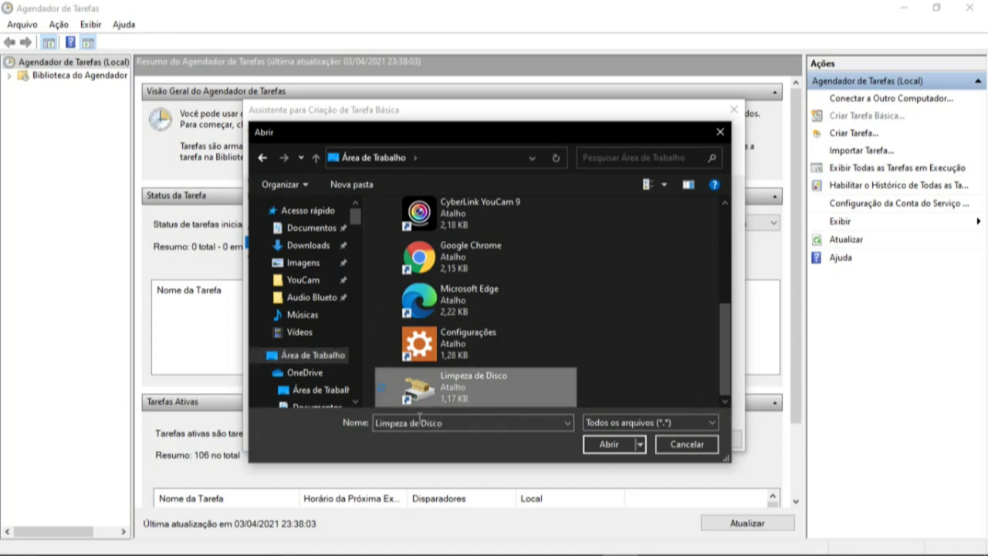
click(610, 444)
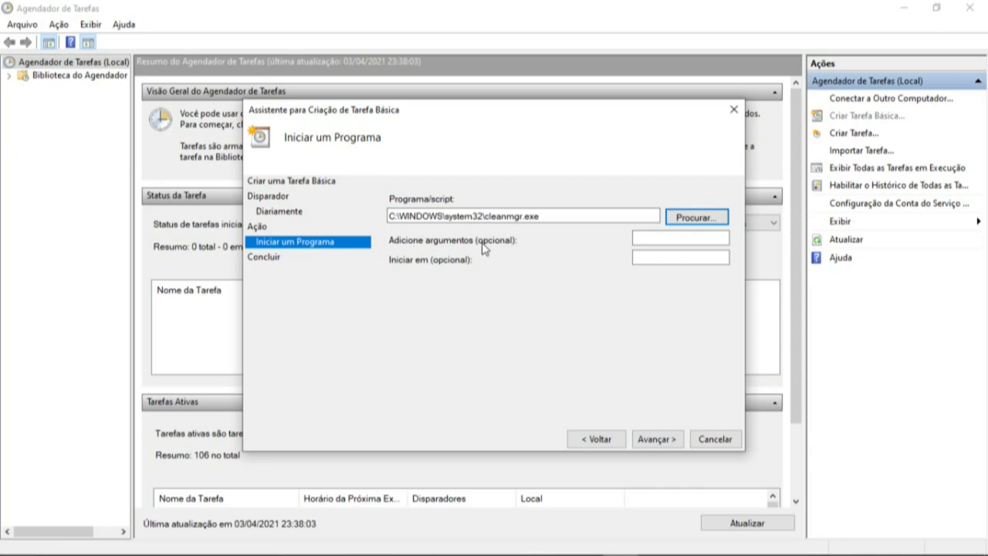
- Enter "atenção" as the program's argument and "agora" as its start-in value, and continue to the task summary
click(648, 241)
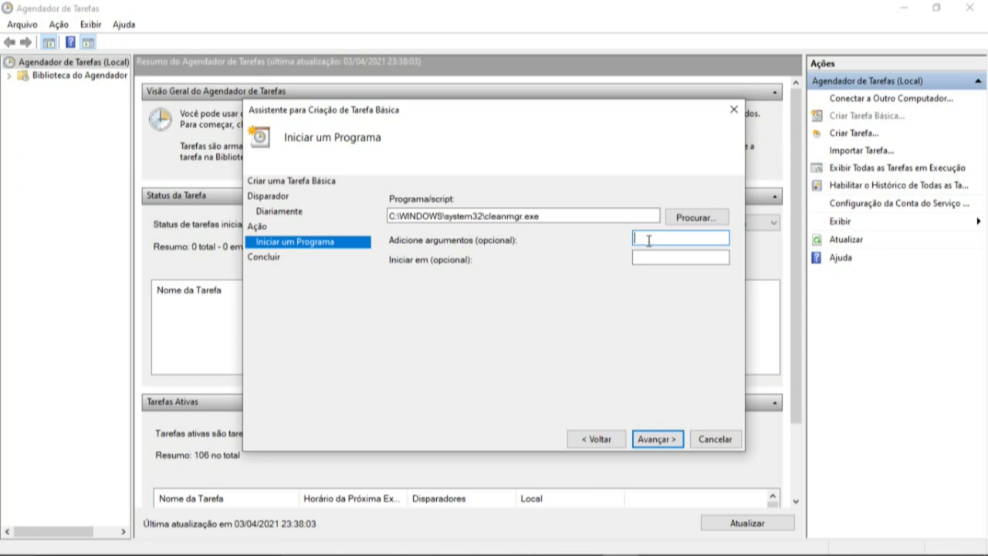
text(aten)
text(ça)
text(õ)
key(BackSpace)
key(BackSpace)
text(ão)
click(676, 259)
text(agora)
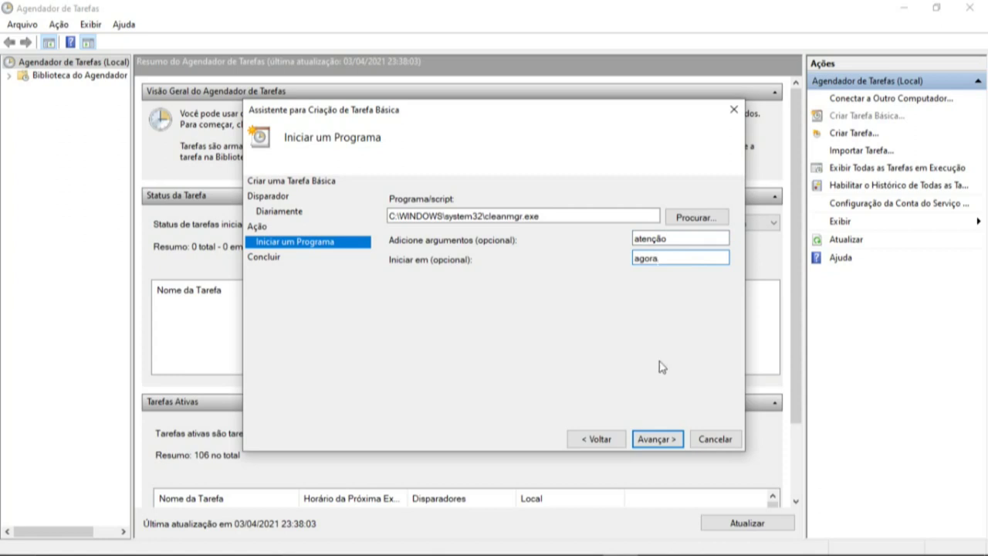
click(676, 441)
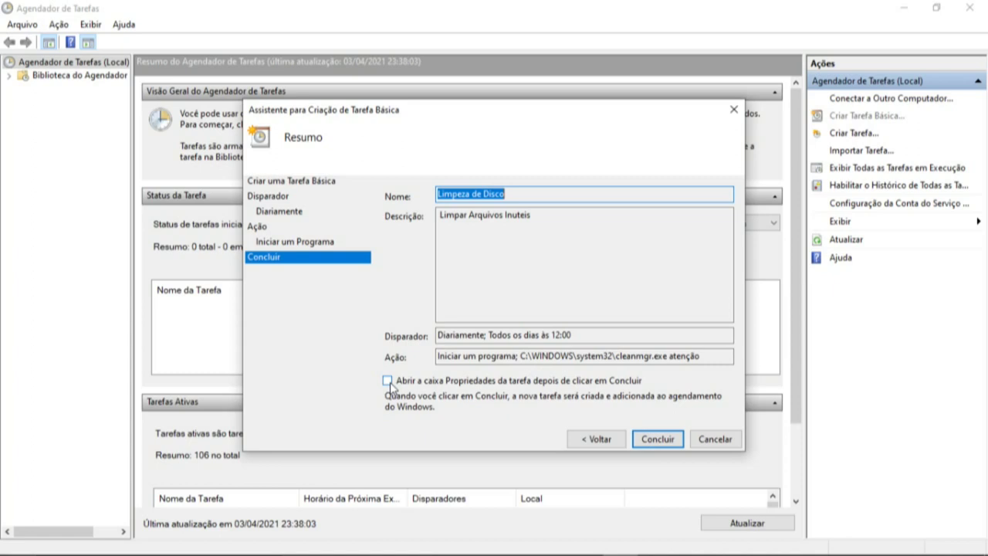
- Finish the basic task wizard to create the daily Limpeza de Disco task
click(657, 439)
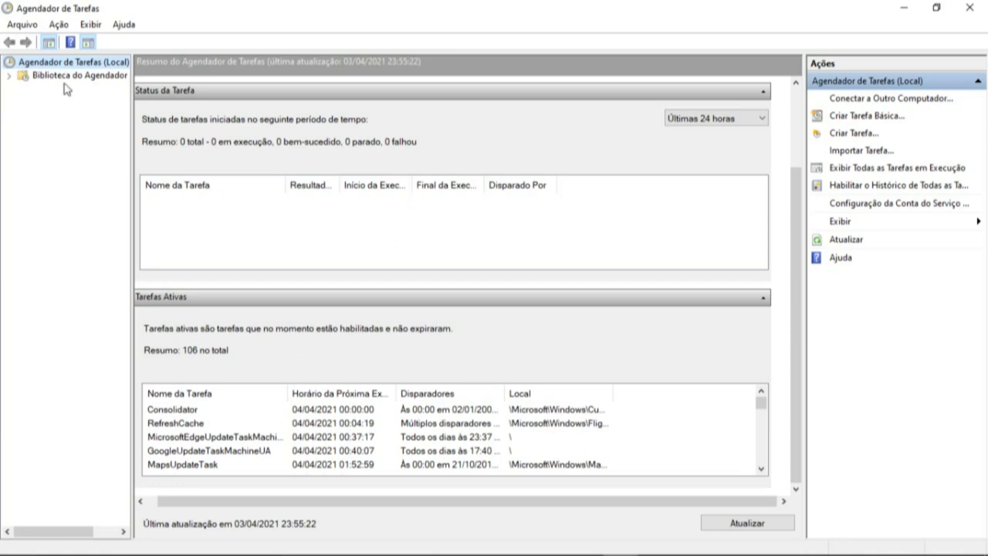
- Expand Biblioteca do Agendador down to the Windows folder under Microsoft and view the tasks in DiskCleanup
click(9, 76)
click(21, 102)
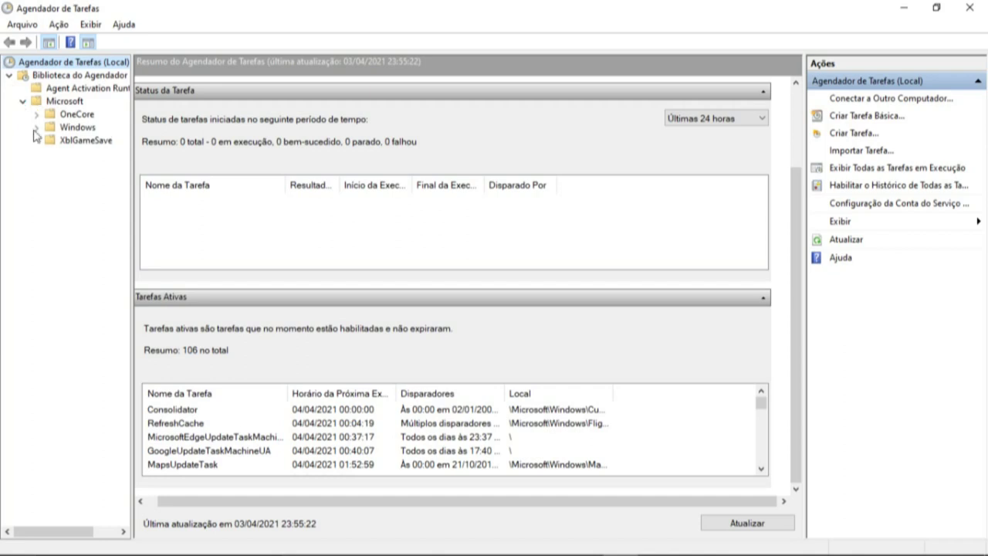
click(36, 128)
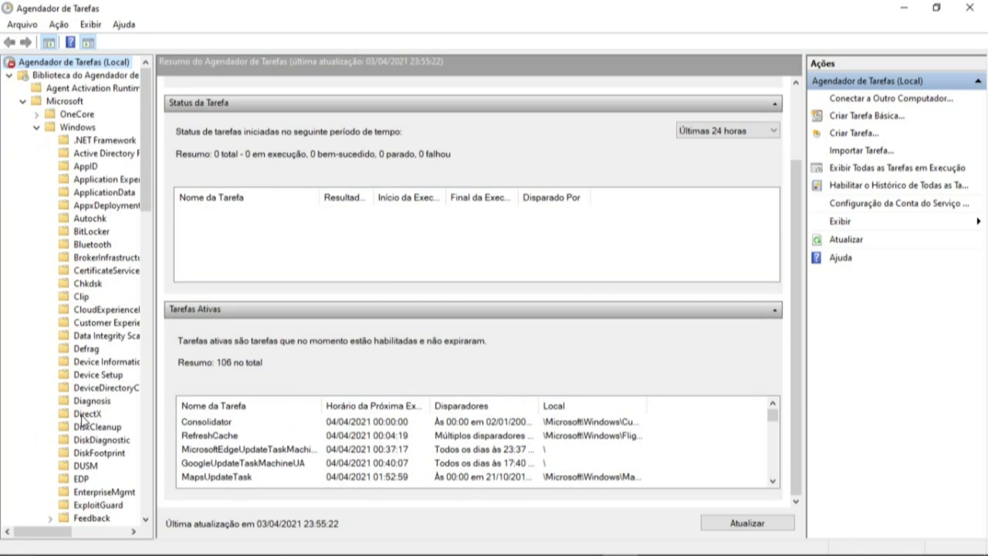
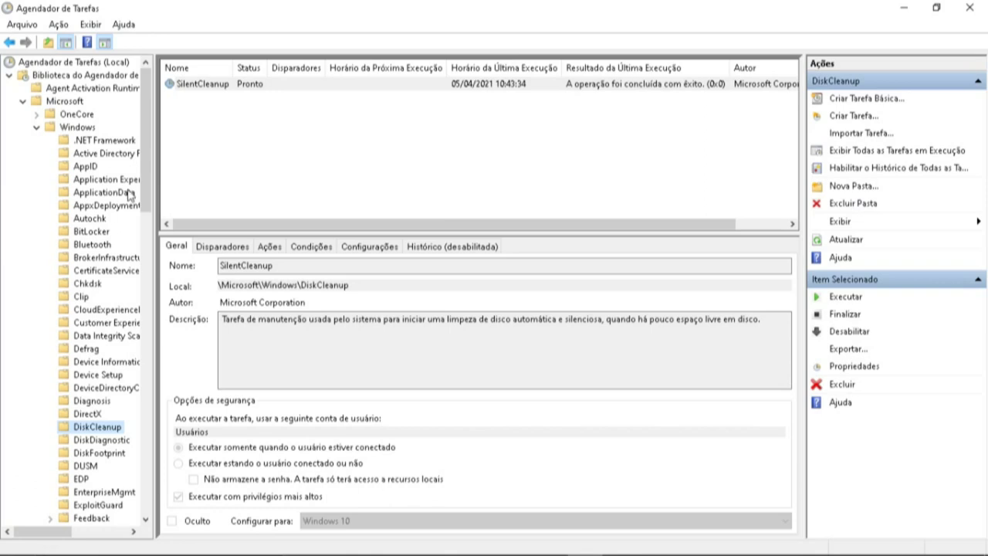
- Collapse Biblioteca do Agendador de Tarefas and view the Limpeza de Disco task's details and available actions
click(10, 75)
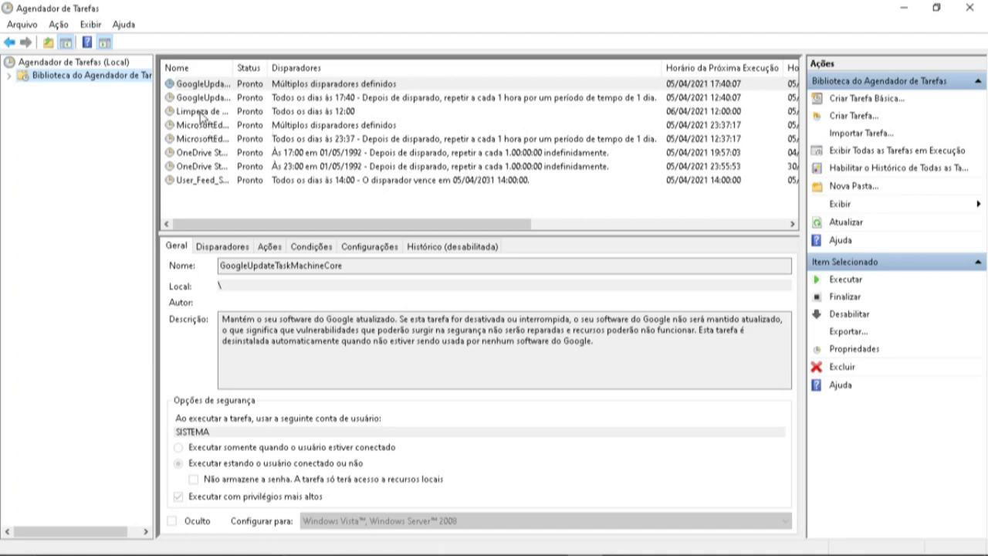
click(203, 114)
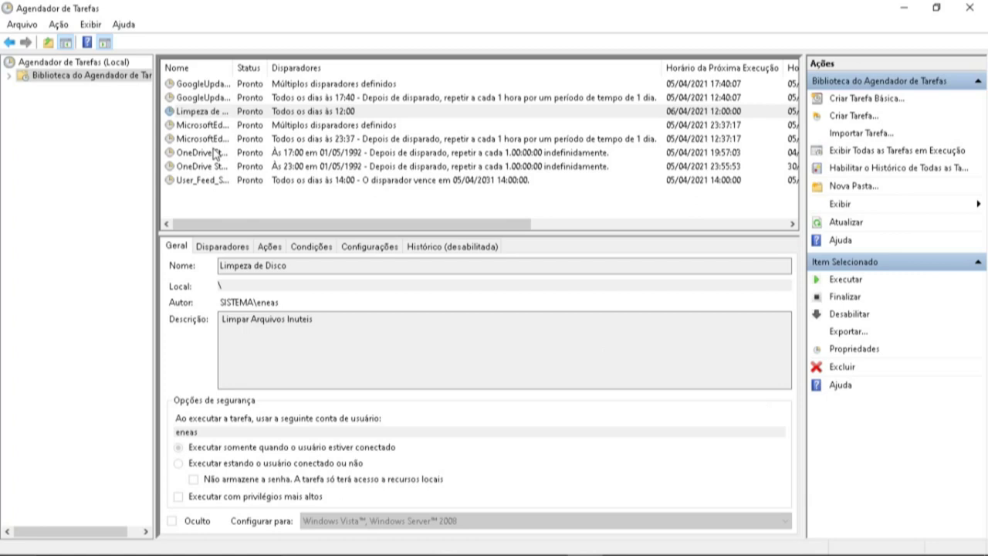
right_click(204, 113)
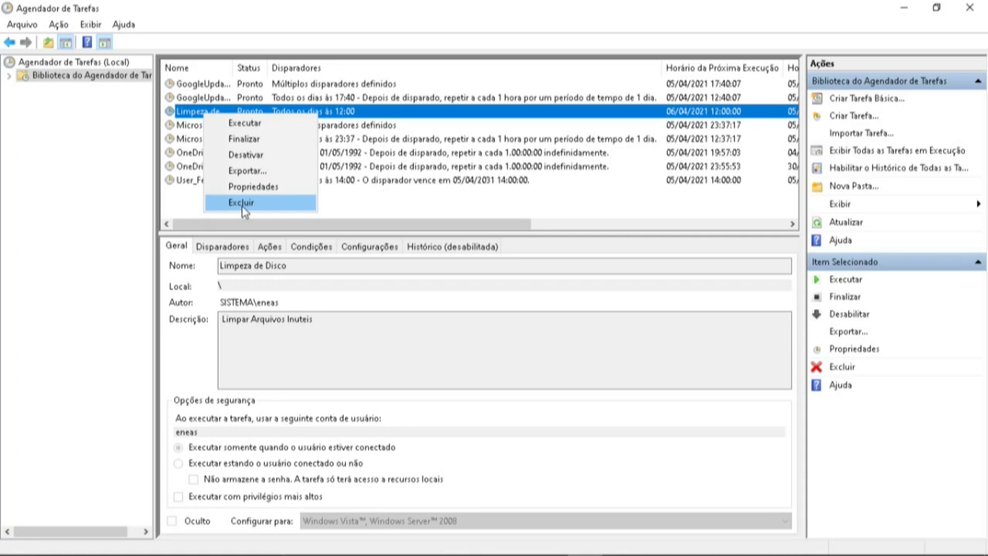
click(315, 203)
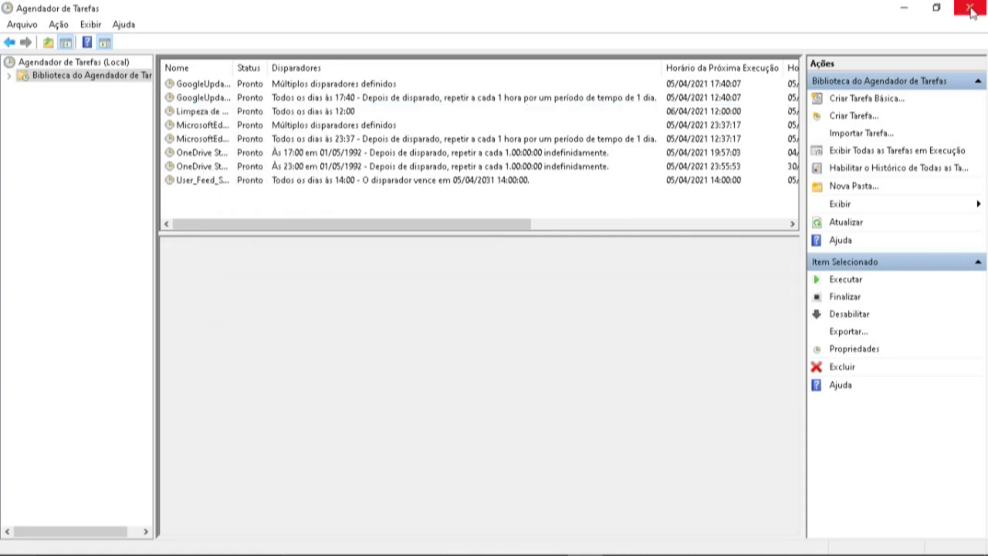
- Close Agendador de Tarefas and return to the desktop
click(974, 8)
click(974, 7)
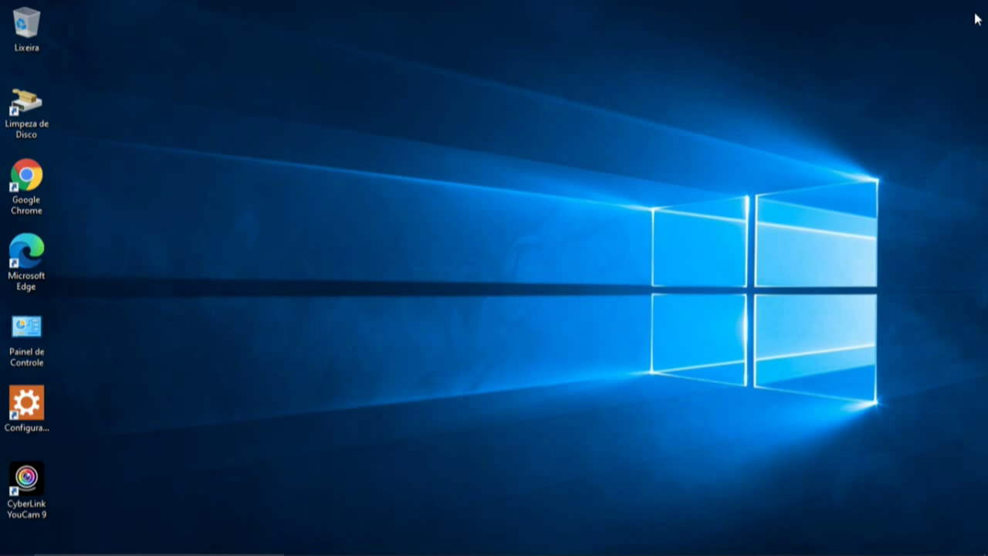